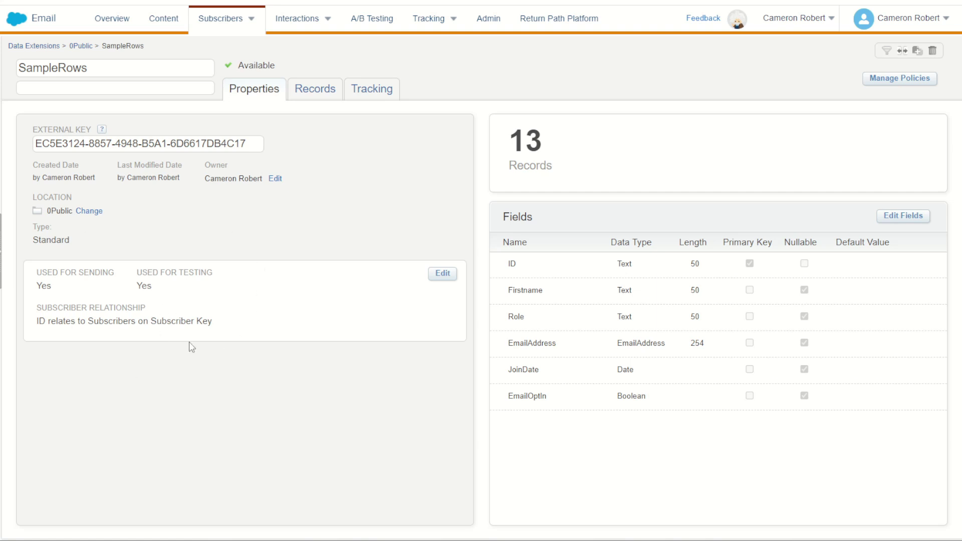
Absorb the CSV shape into the Table cylinder so only the Table feeds the Email box
mouse_move(42, 285)
left_mouse_down()
mouse_move(65, 296)
mouse_move(140, 293)
mouse_move(51, 287)
left_mouse_up()
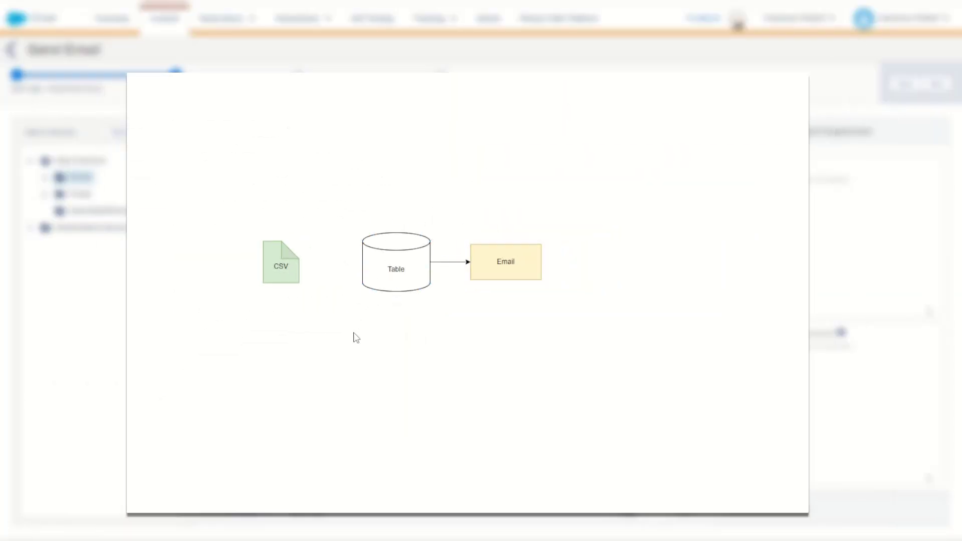
left_click_drag(286, 280, 395, 251)
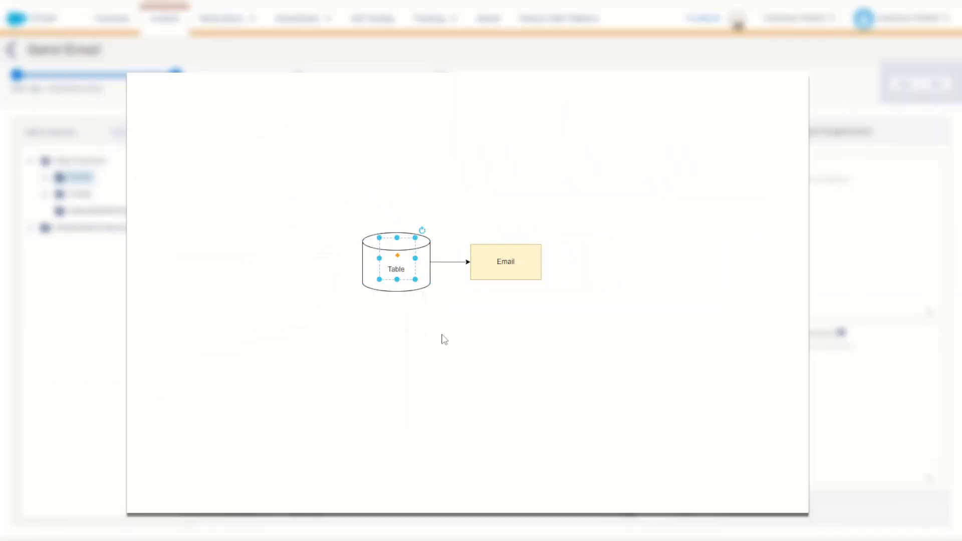
left_click(507, 268)
left_click(520, 380)
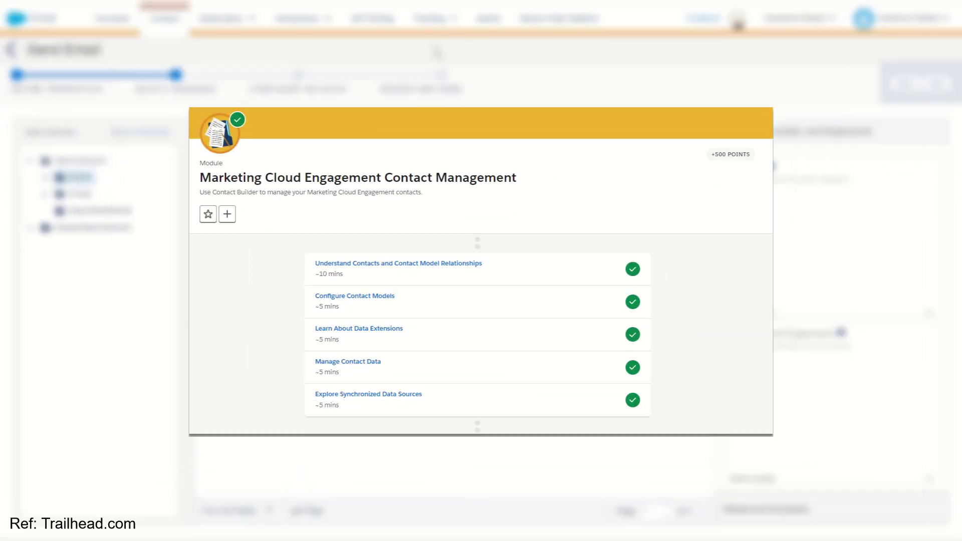
Browse Trailhead's training options to reach the Marketing Cloud Engagement Contact Management module
left_click(456, 15)
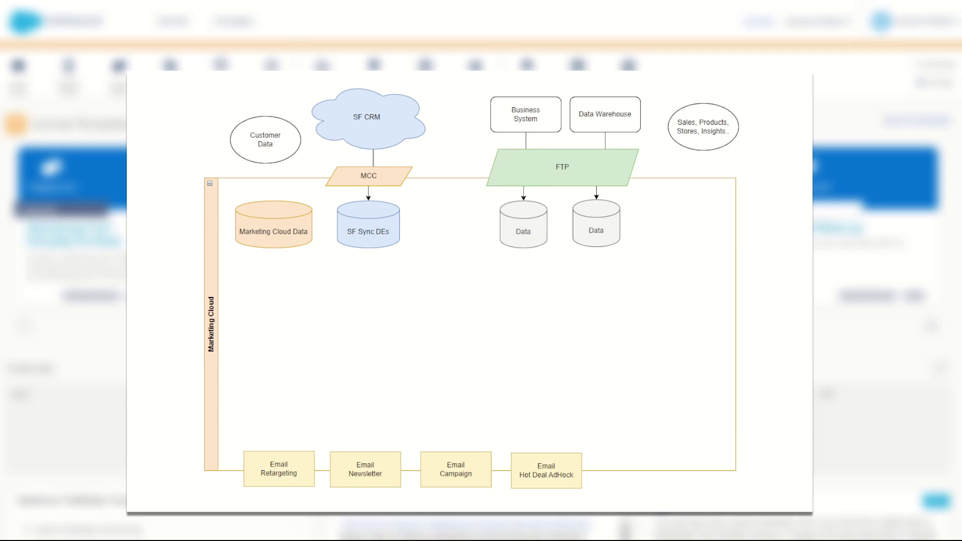
left_click(243, 414)
left_click(787, 279)
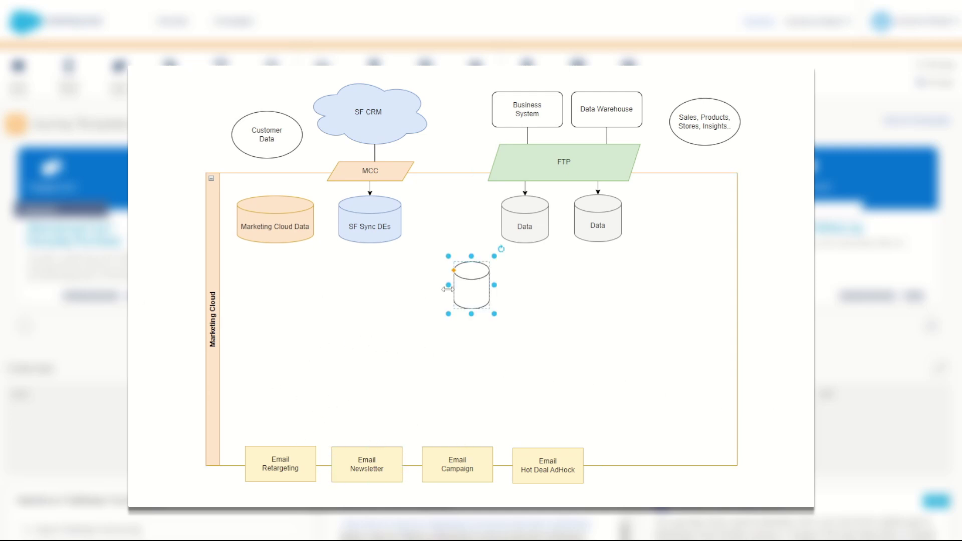
left_click_drag(444, 270, 252, 375)
left_click_drag(458, 287, 363, 392)
left_click(191, 255)
left_click_drag(463, 288, 455, 404)
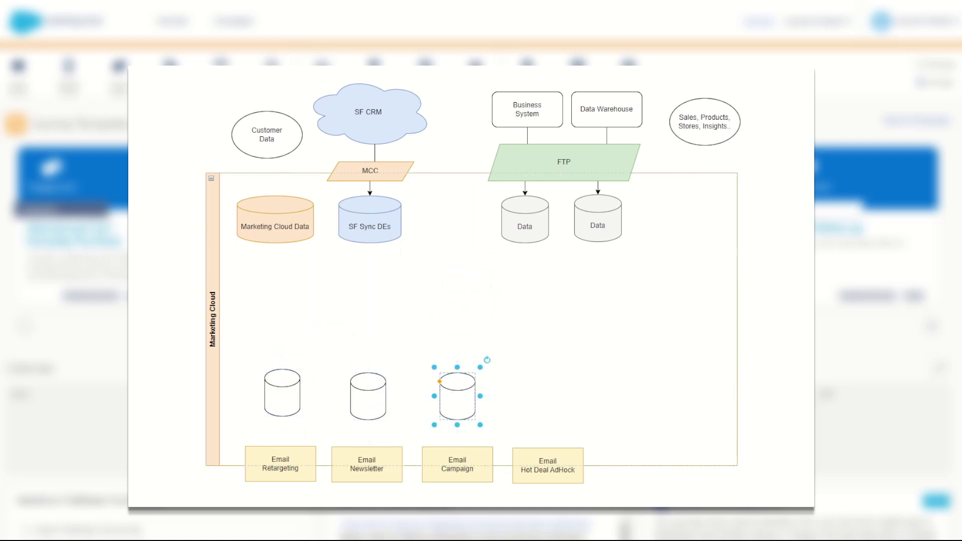
left_click(191, 255)
left_click_drag(471, 281, 553, 402)
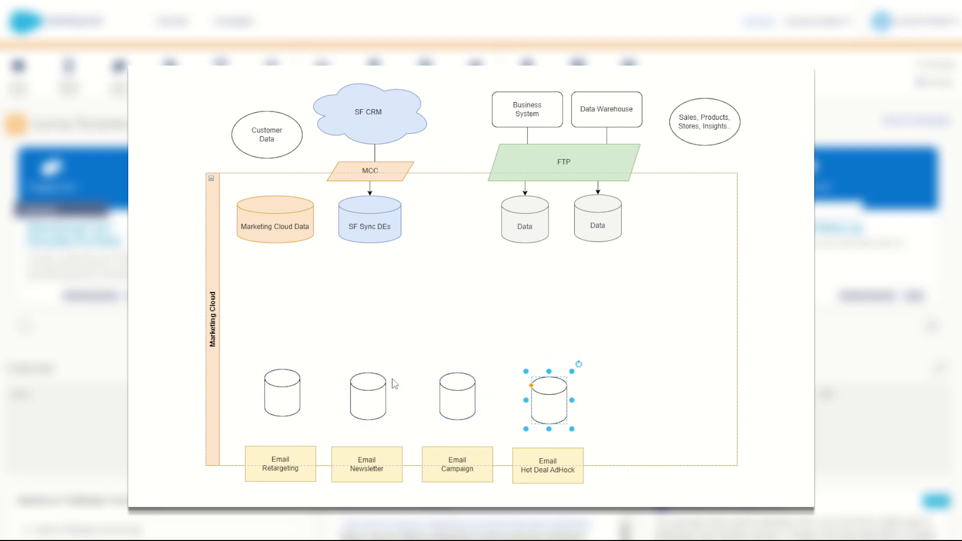
left_click(288, 388)
key("Delete")
left_click(362, 394)
key("Delete")
left_click(459, 392)
key("Delete")
left_click(549, 398)
key("Delete")
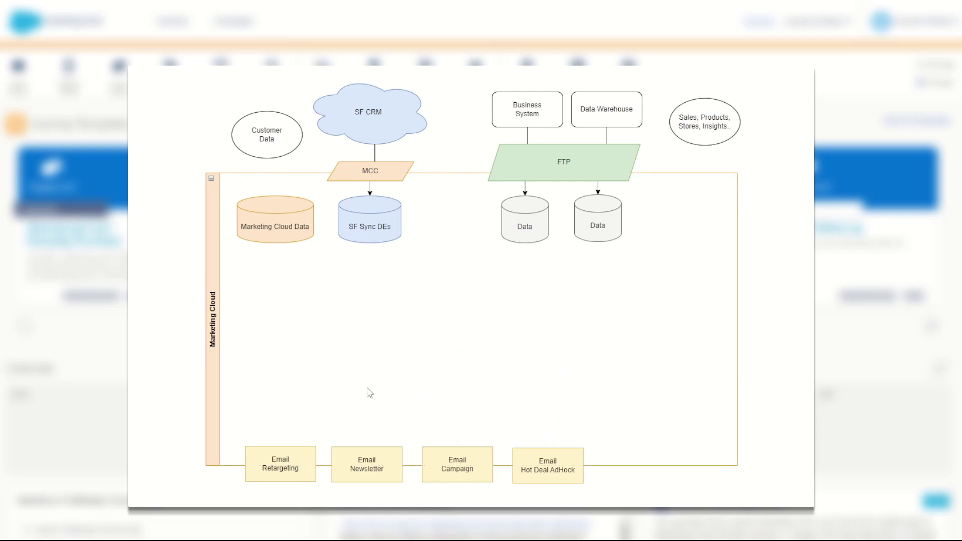
Add a cylinder labelled MCV and settle it at the centre of the Marketing Cloud container
left_click(135, 250)
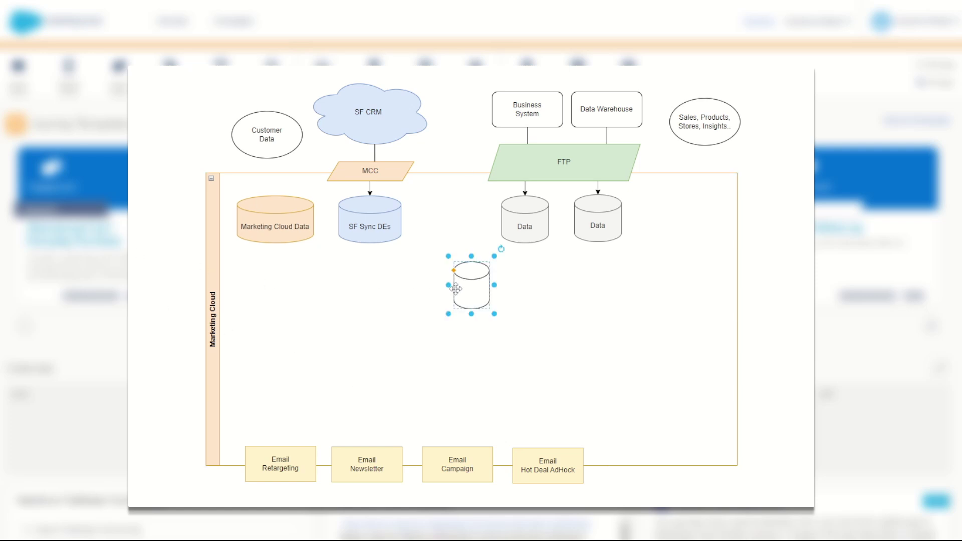
left_click_drag(455, 288, 469, 329)
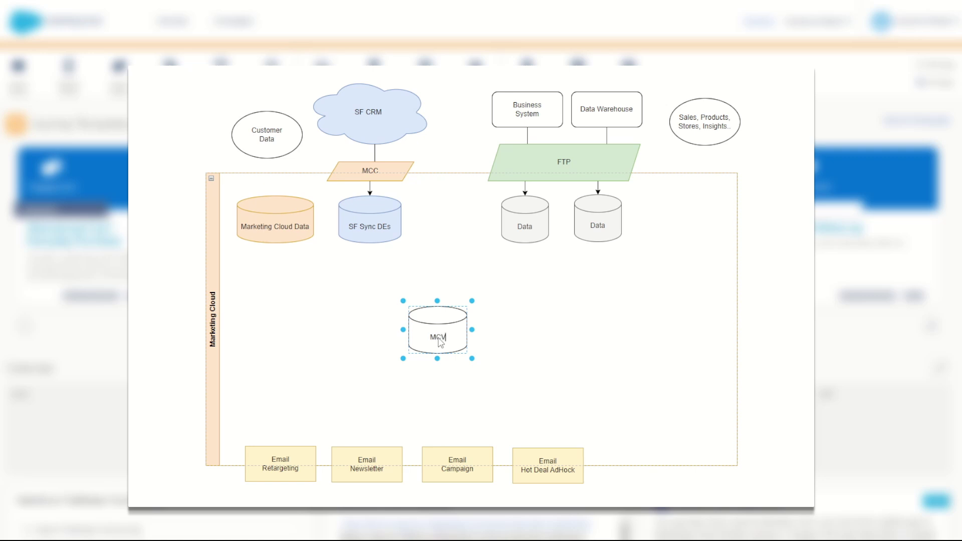
left_click_drag(440, 342, 438, 332)
left_click(752, 353)
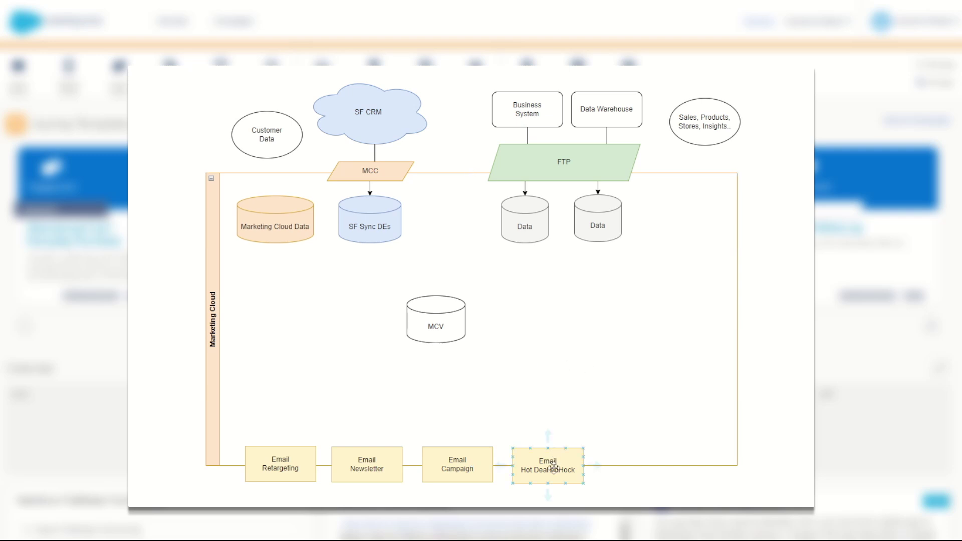
left_click_drag(439, 325, 551, 376)
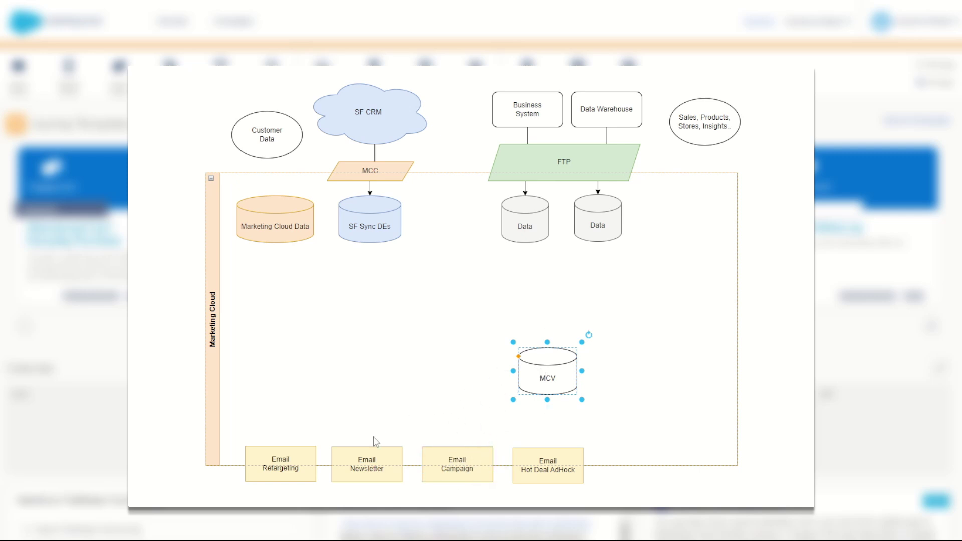
left_click_drag(556, 373, 374, 387)
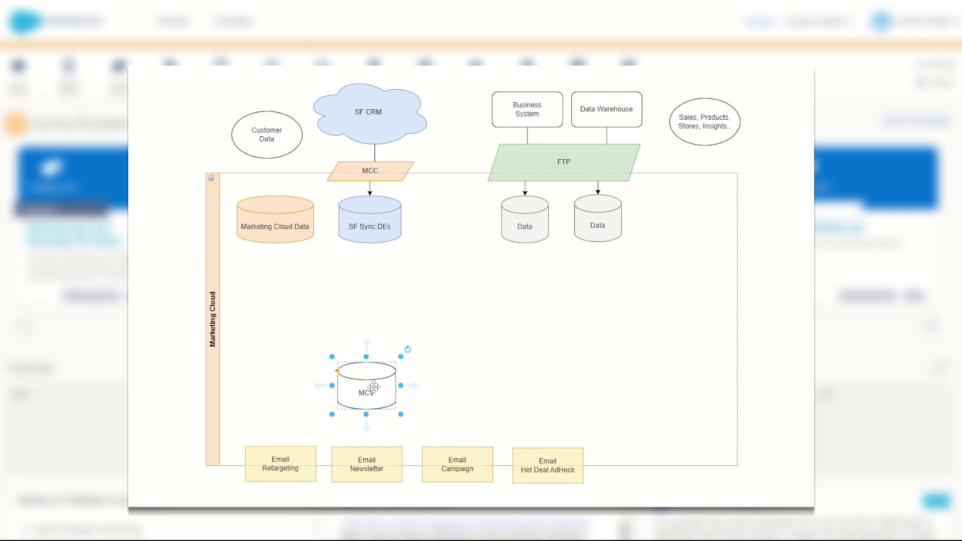
left_click_drag(374, 387, 446, 325)
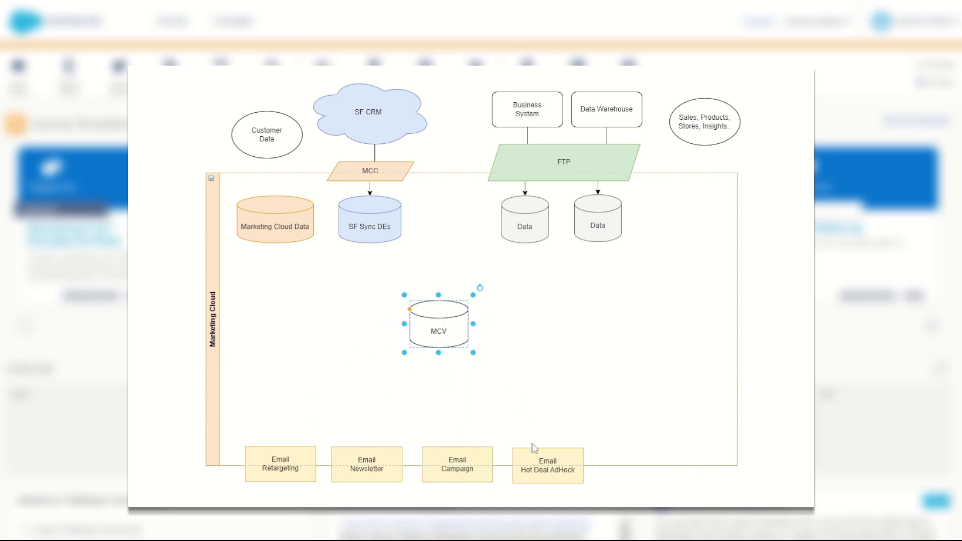
Connect SF Sync DEs to MCV with an arrow and widen the MCV cylinder
left_click_drag(441, 326, 416, 317)
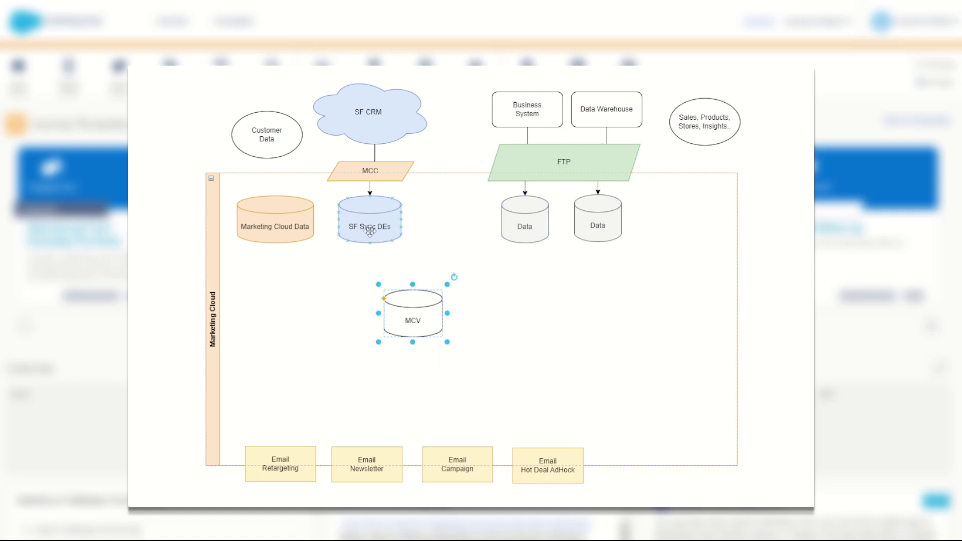
left_click_drag(369, 242, 454, 311)
left_click(414, 309)
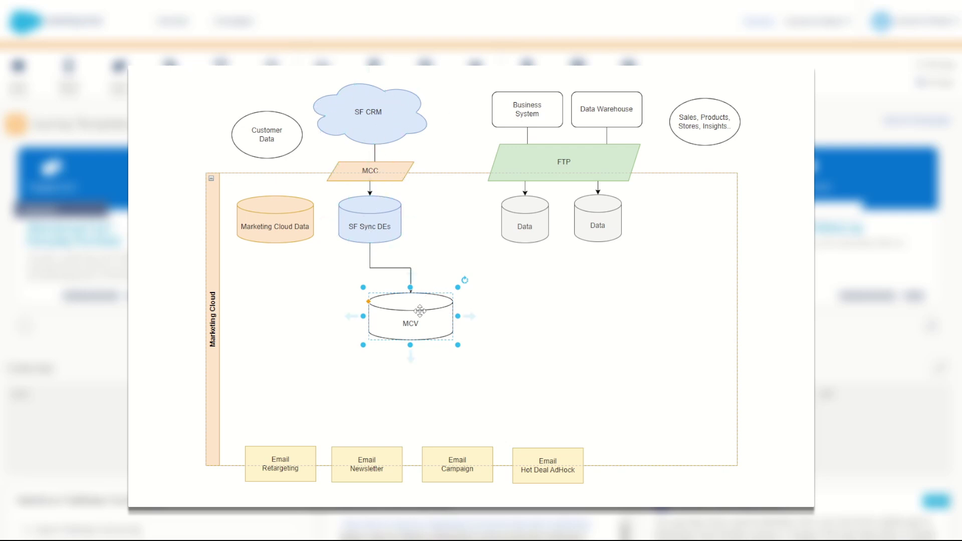
left_click_drag(420, 312, 438, 313)
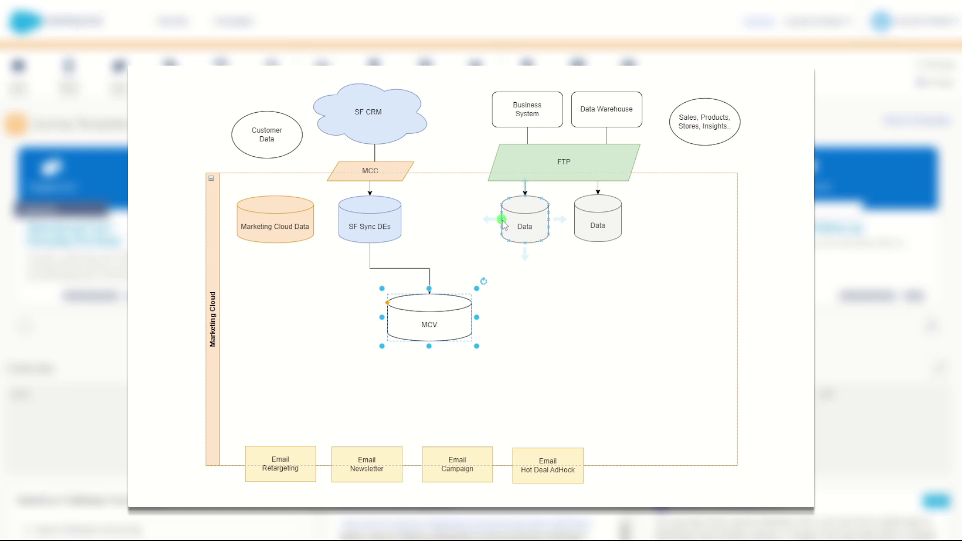
Connect both Data cylinders into MCV, fine-tune its position, and add a blank cylinder above Email Retargeting
left_click_drag(501, 219, 444, 295)
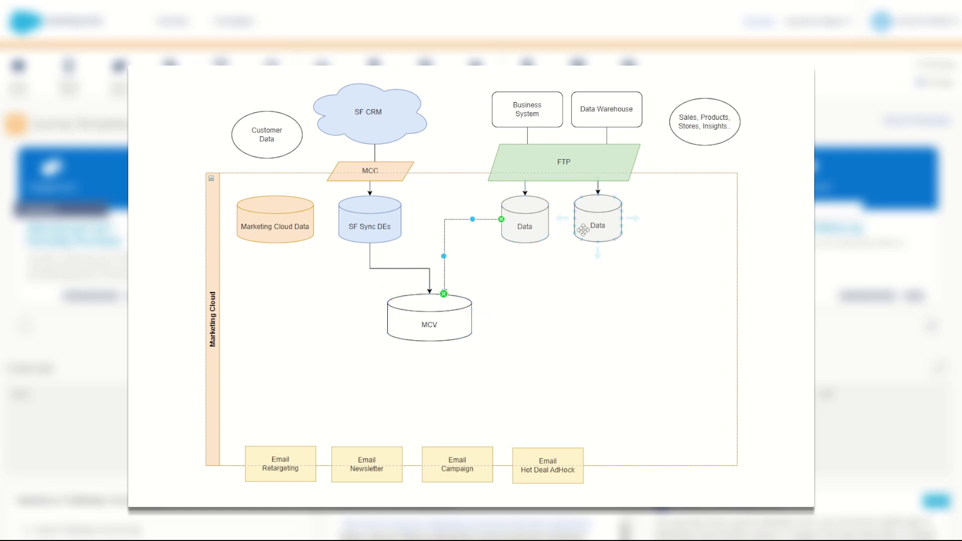
left_click_drag(599, 244, 471, 311)
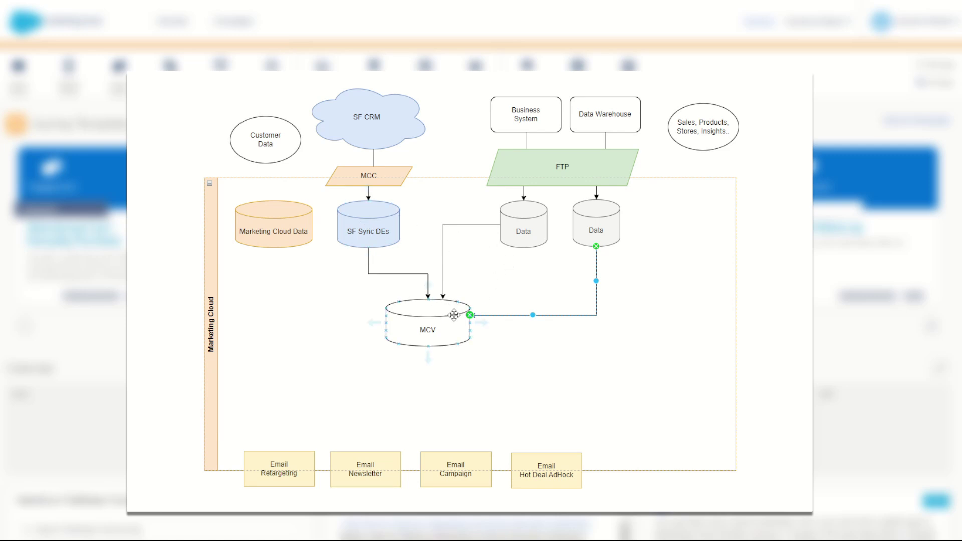
mouse_move(441, 329)
left_mouse_down()
mouse_move(451, 321)
mouse_move(442, 326)
left_mouse_up()
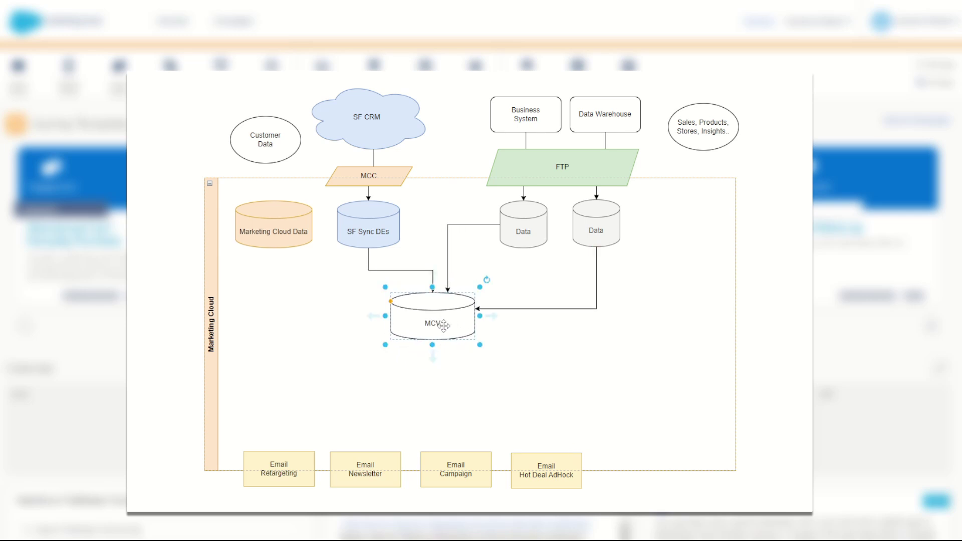
left_click(768, 355)
left_click_drag(431, 322, 434, 326)
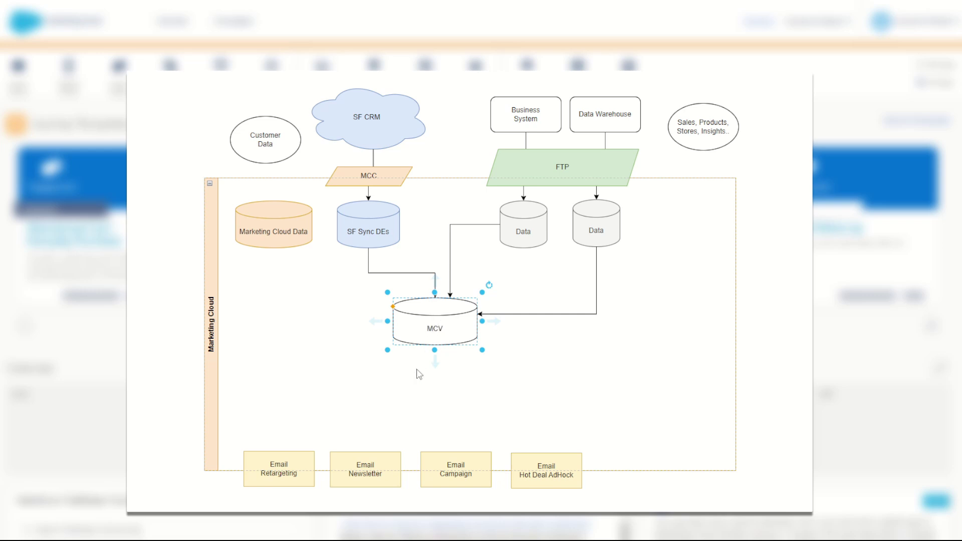
mouse_move(435, 327)
left_mouse_down()
mouse_move(511, 333)
mouse_move(537, 368)
mouse_move(551, 425)
mouse_move(474, 426)
mouse_move(399, 399)
mouse_move(372, 430)
mouse_move(431, 326)
left_mouse_up()
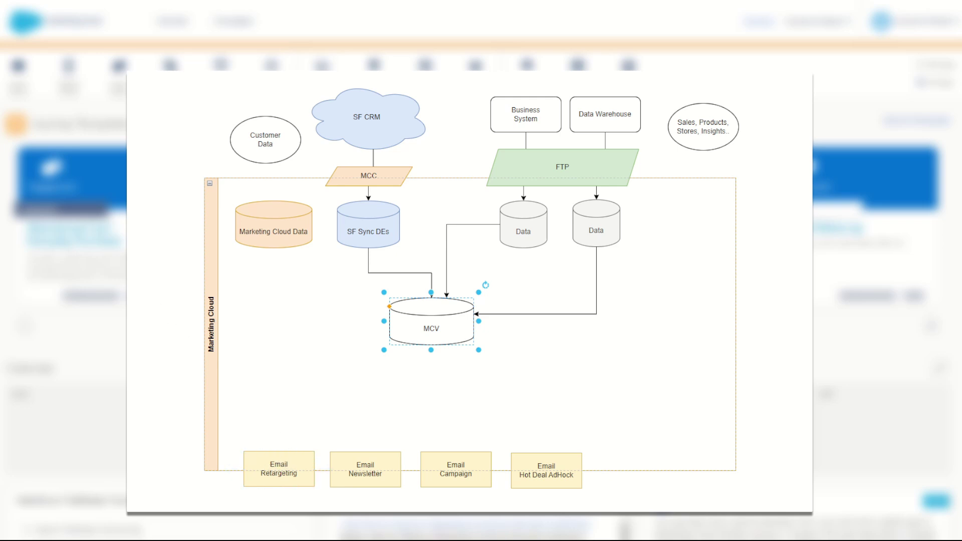
left_click_drag(100, 241, 287, 417)
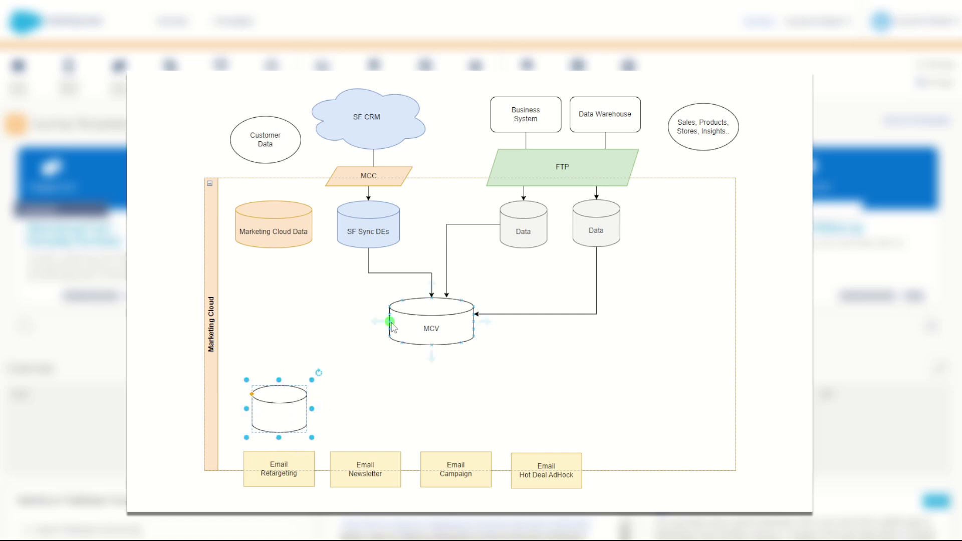
Draw arrows from MCV and Marketing Cloud Data into the blank cylinder, then lower MCV
left_click_drag(390, 321, 279, 385)
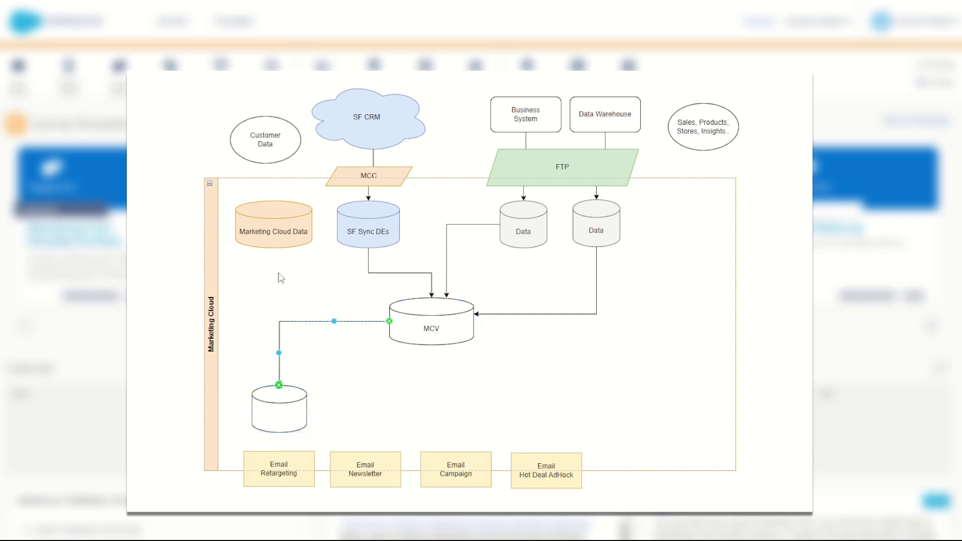
left_click_drag(246, 249, 264, 387)
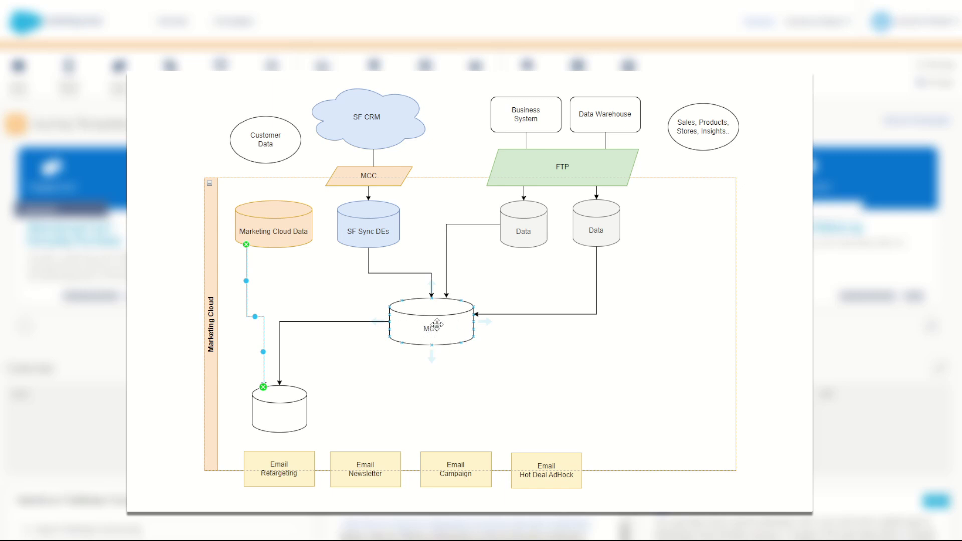
left_click_drag(435, 328, 430, 344)
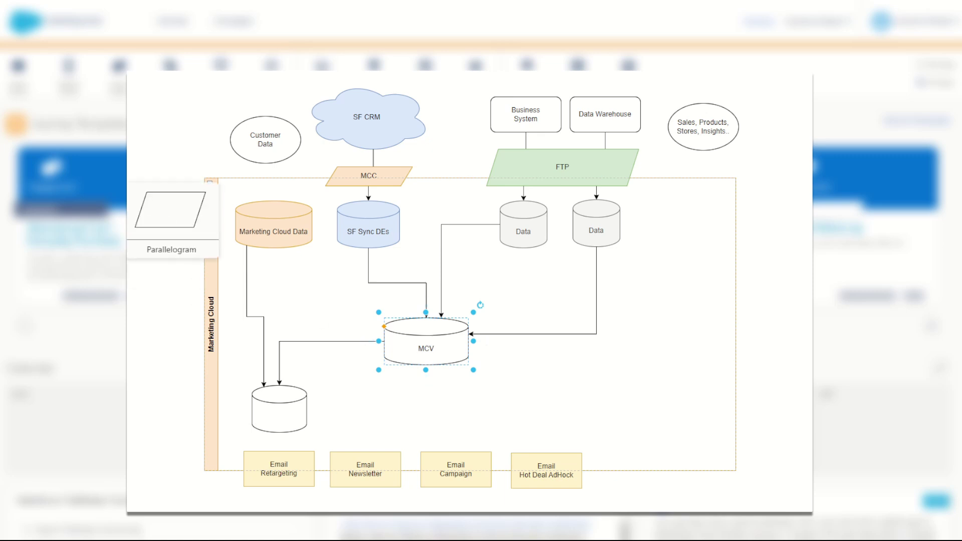
Place a document shape labelled 'Marketing Filter' just above MCV, moving MCV down to make room
left_click_drag(101, 211, 467, 302)
left_click_drag(436, 347, 432, 377)
left_click_drag(366, 312, 389, 317)
double_click(414, 307)
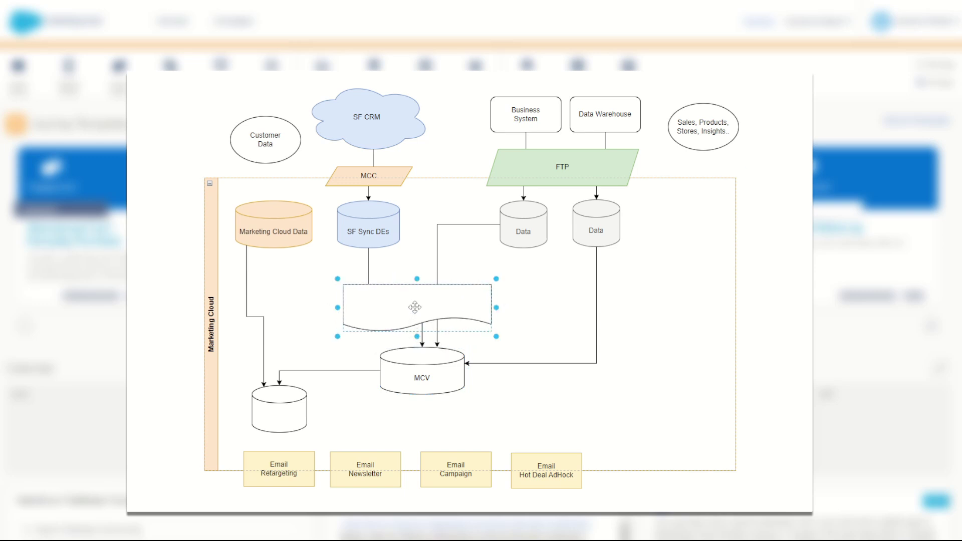
type("Marketing Filter")
left_click(674, 321)
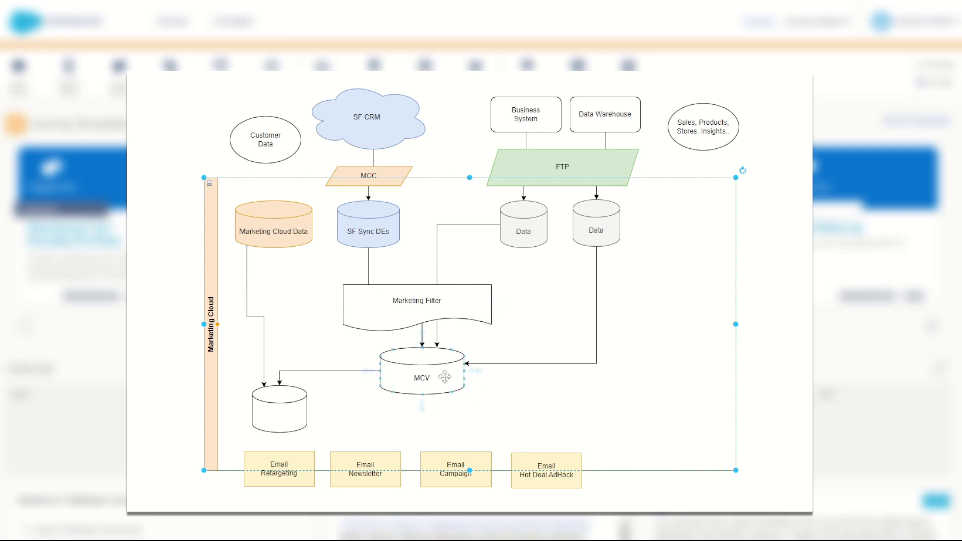
Nudge the Marketing Cloud container slightly and check the MCV cylinder's placement
mouse_move(442, 382)
left_mouse_down()
mouse_move(446, 374)
mouse_move(439, 379)
left_mouse_up()
left_click(655, 490)
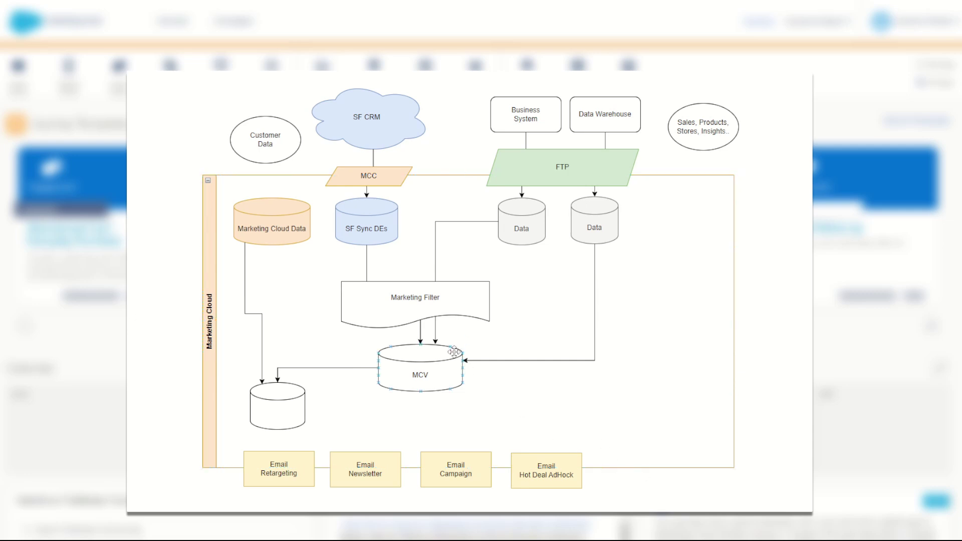
left_click(437, 372)
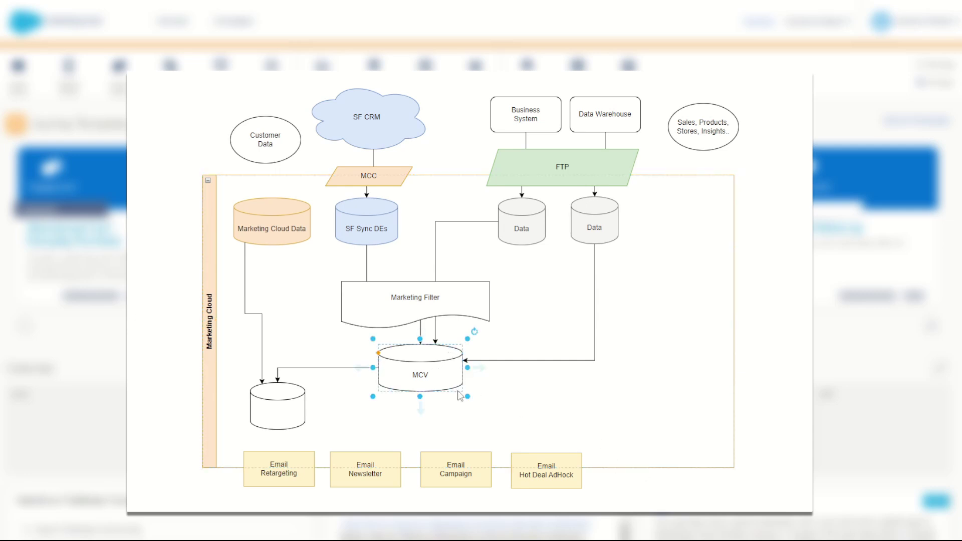
left_click(487, 401)
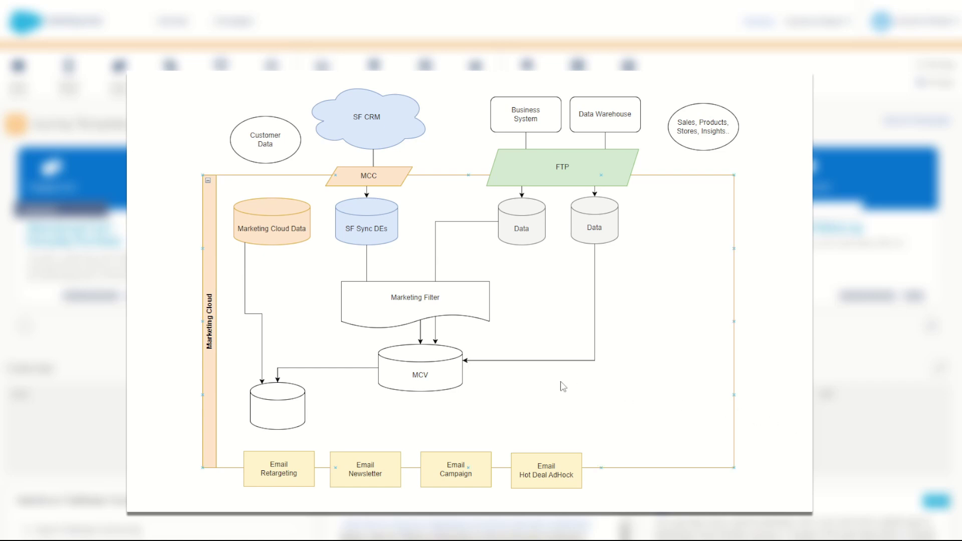
Move Marketing Filter aside to the lower right and bring the central cylinder back up
left_click(519, 376)
left_click_drag(446, 297, 651, 384)
left_click_drag(436, 369, 439, 307)
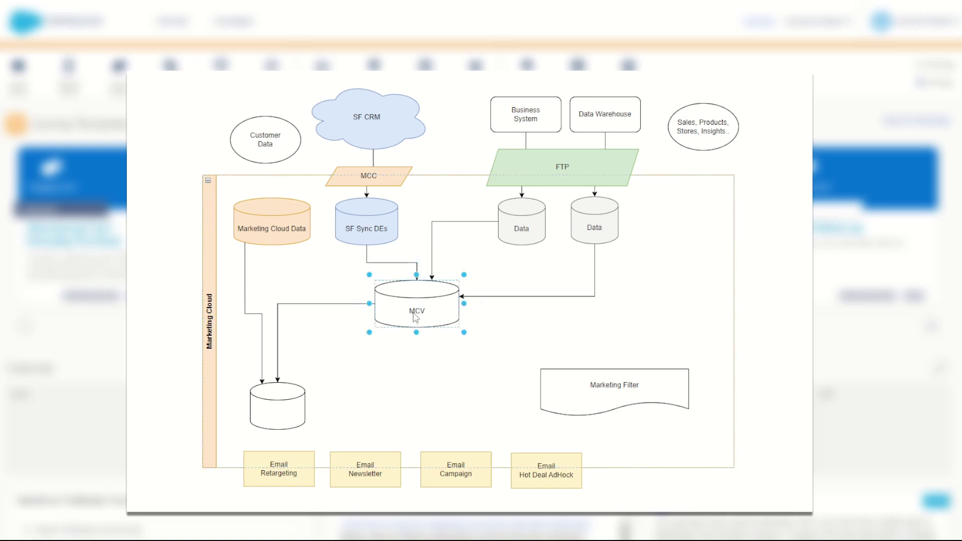
left_click(484, 326)
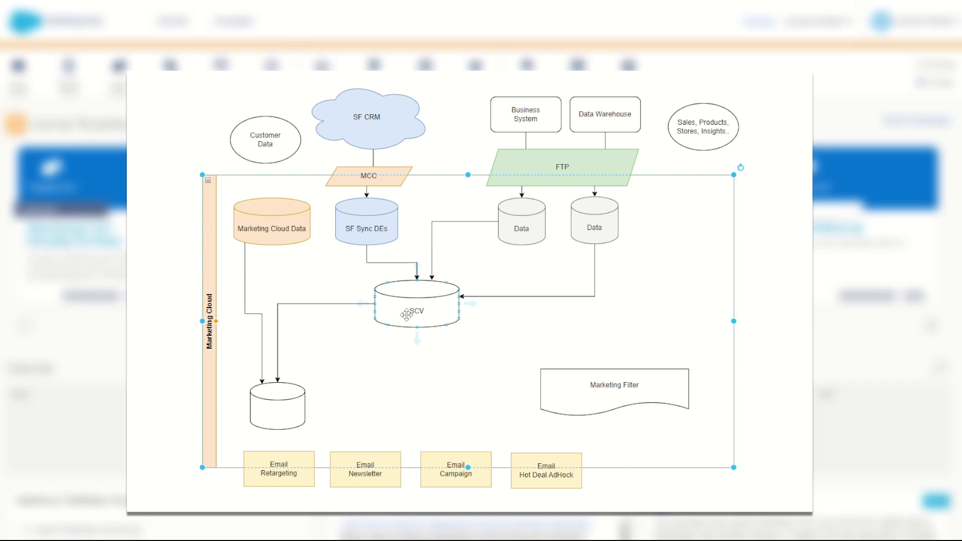
left_click_drag(416, 307, 416, 321)
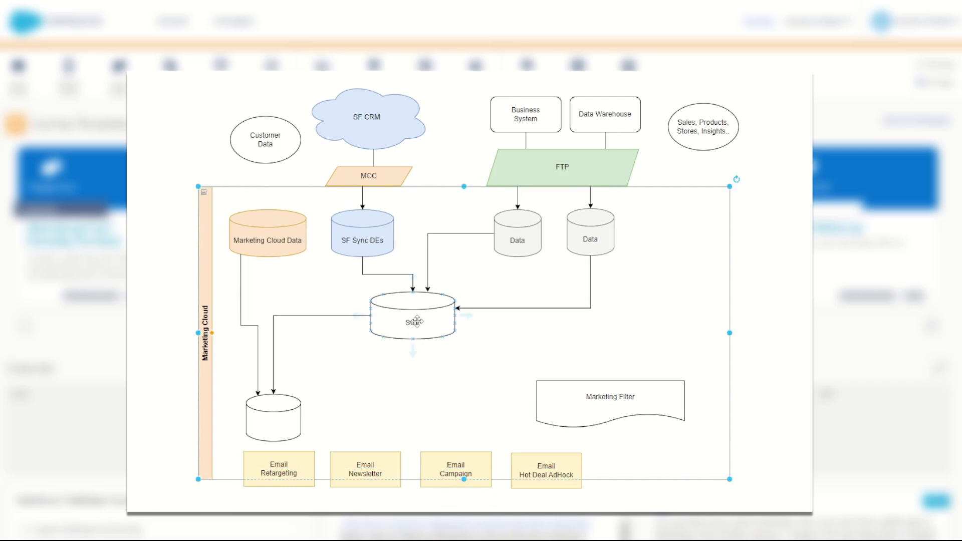
key("ctrl+z")
Copy Marketing Filter as a smaller shape and shorten its label to 'Filter'
left_click_drag(566, 387, 443, 363)
left_click(443, 362)
left_click_drag(377, 389, 406, 369)
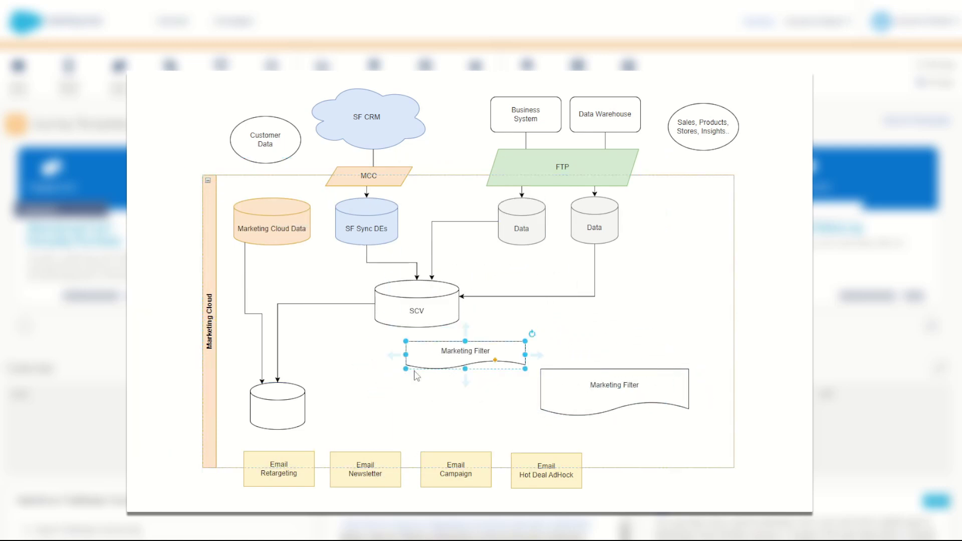
left_click(463, 353)
double_click(463, 352)
key("Delete")
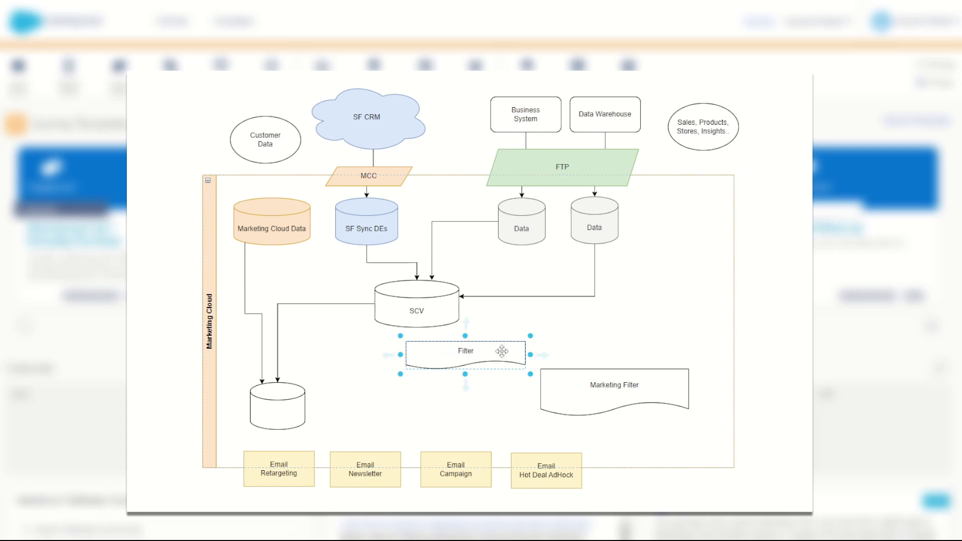
Position the Filter shape directly above SCV, with SCV just below it
left_click_drag(501, 345, 445, 265)
left_click(436, 311)
left_click_drag(436, 311, 439, 329)
left_click(453, 267)
left_click_drag(454, 266, 450, 277)
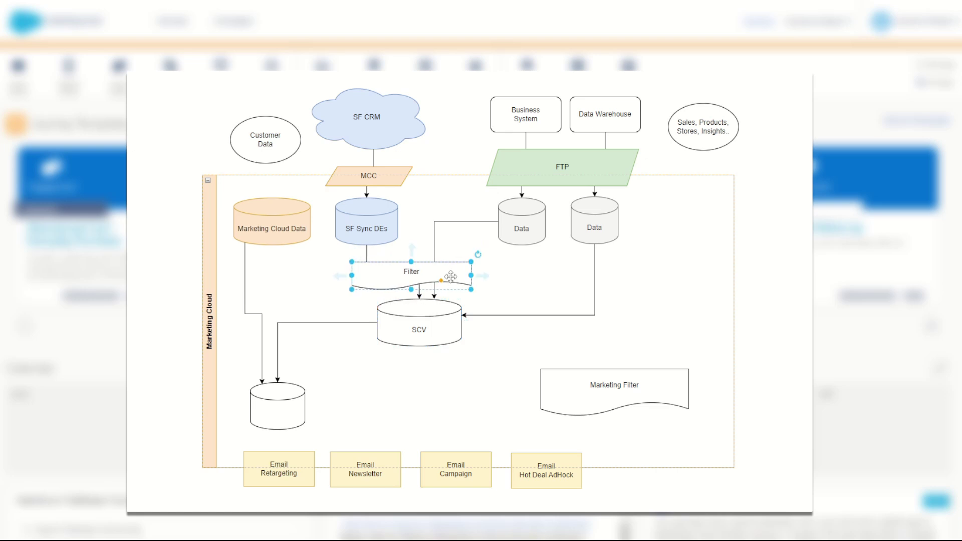
left_click(438, 326)
Copy SCV as an MCV cylinder directly beneath it and connect SCV down to MCV
left_click_drag(440, 332, 452, 393)
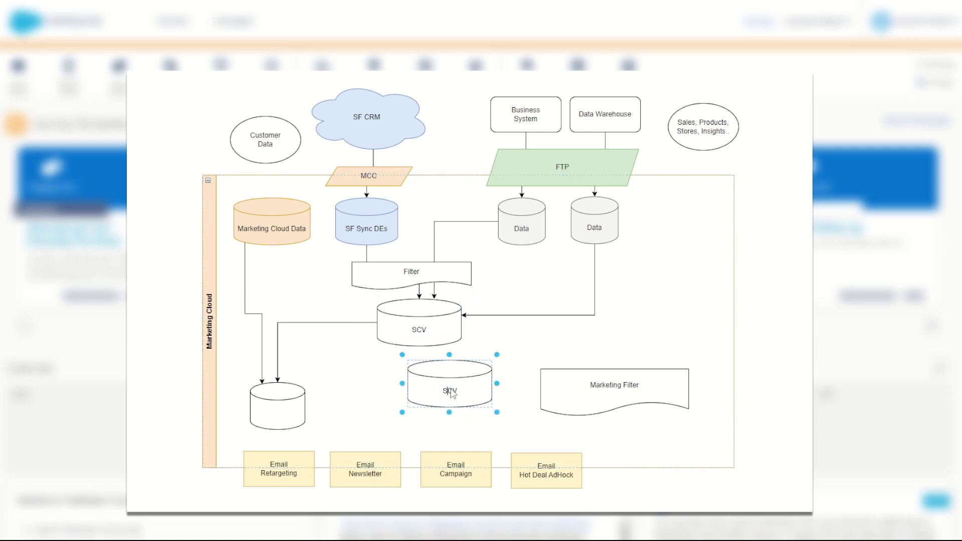
left_click(422, 334)
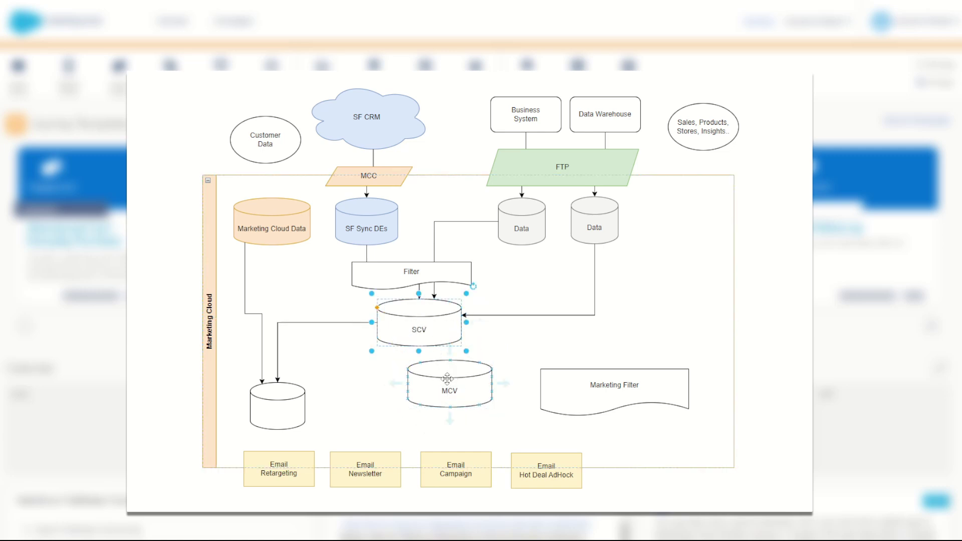
left_click_drag(453, 382, 418, 386)
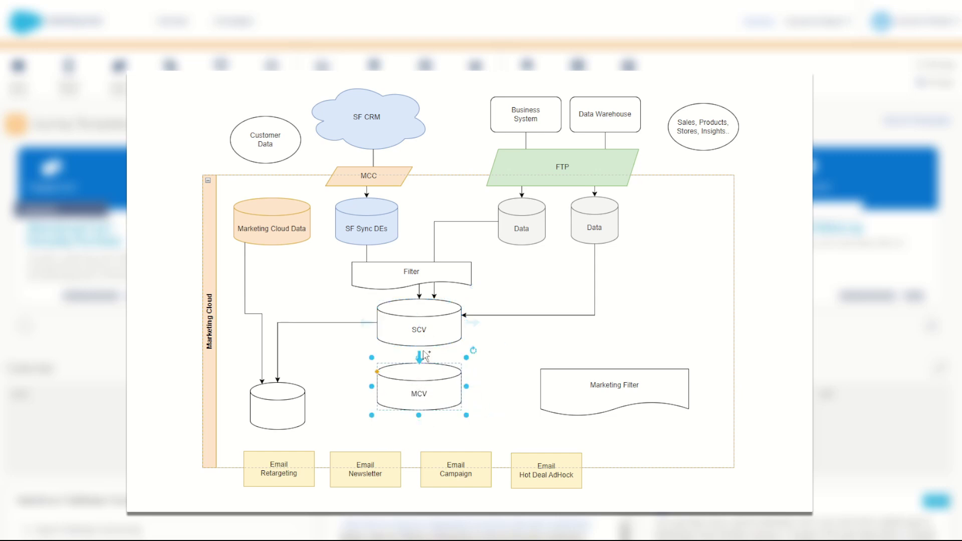
left_click_drag(420, 348, 428, 389)
Shrink the Marketing Filter shape and place it beside the SCV–MCV link
left_click(576, 379)
left_click_drag(540, 416, 445, 363)
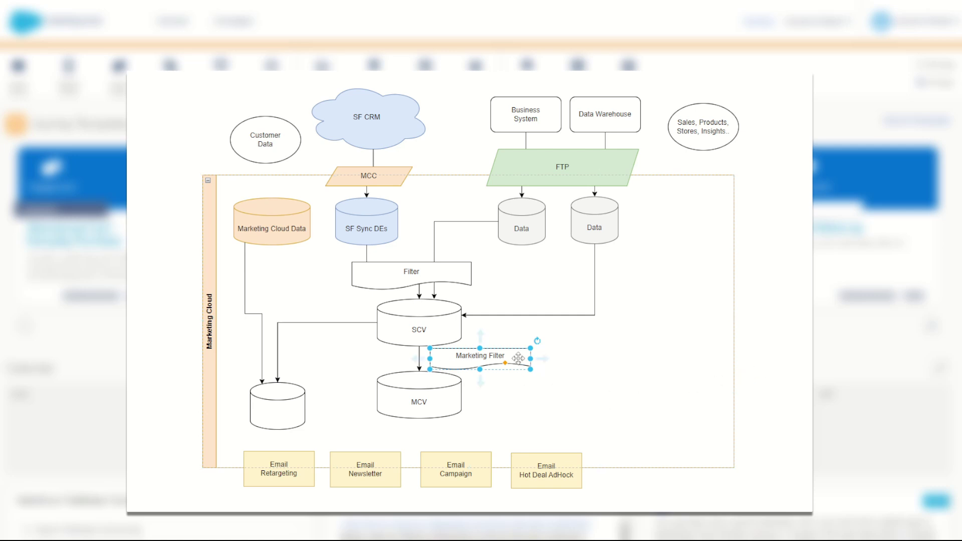
left_click_drag(519, 358, 501, 357)
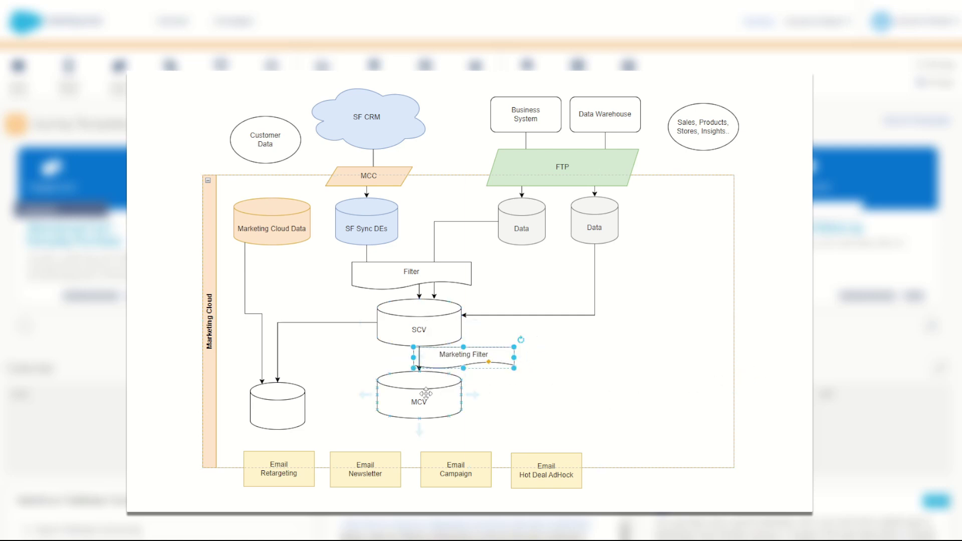
left_click(412, 411)
left_click(233, 361)
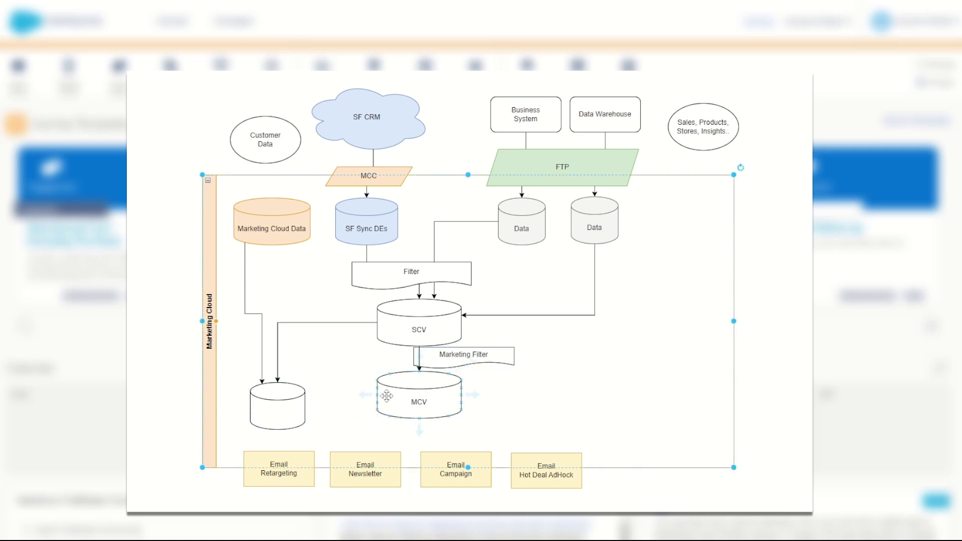
Connect MCV to Email Hot Deal AdHock and Email Newsletter, and place a small cylinder beside MCV
left_click_drag(462, 395, 547, 456)
left_click_drag(382, 399, 366, 454)
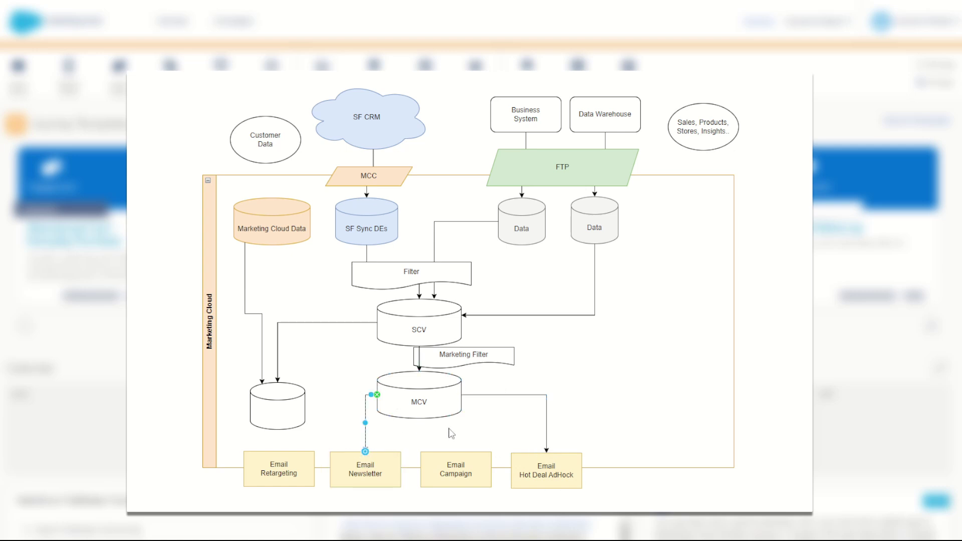
left_click(284, 404)
left_click_drag(291, 405, 505, 439)
mouse_move(517, 400)
left_mouse_down()
mouse_move(508, 420)
mouse_move(517, 388)
left_mouse_up()
left_click_drag(486, 417, 456, 452)
left_click(626, 411)
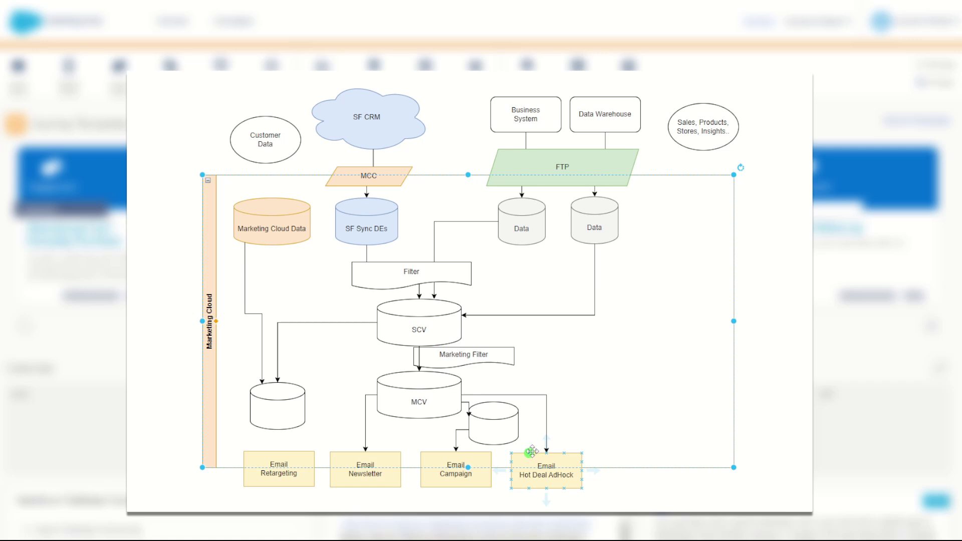
Shift the unlabeled cylinder above Email Retargeting slightly right, then select the Email Campaign and Hot Deal boxes
left_click_drag(188, 82, 219, 199)
left_click(179, 233)
left_click(375, 272)
left_click(423, 321)
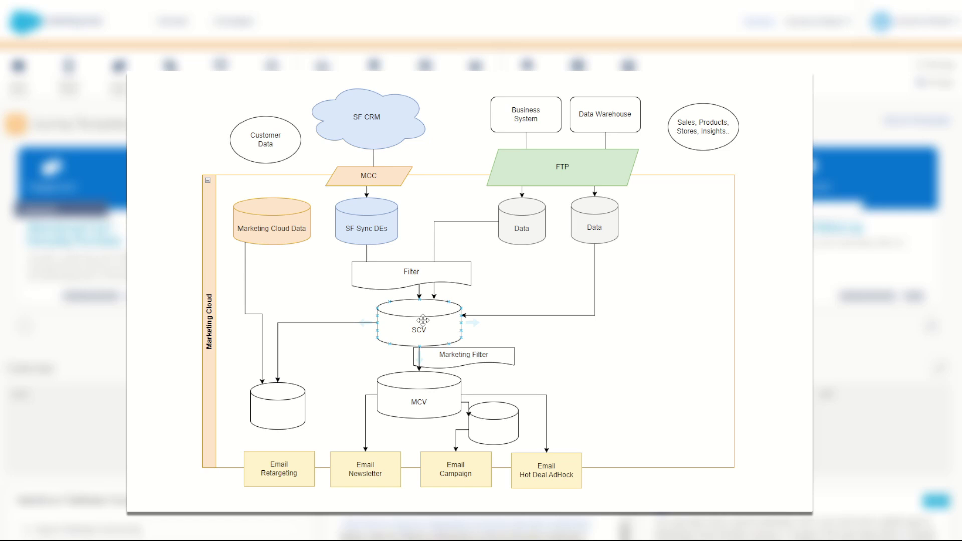
left_click(422, 398)
left_click(493, 426)
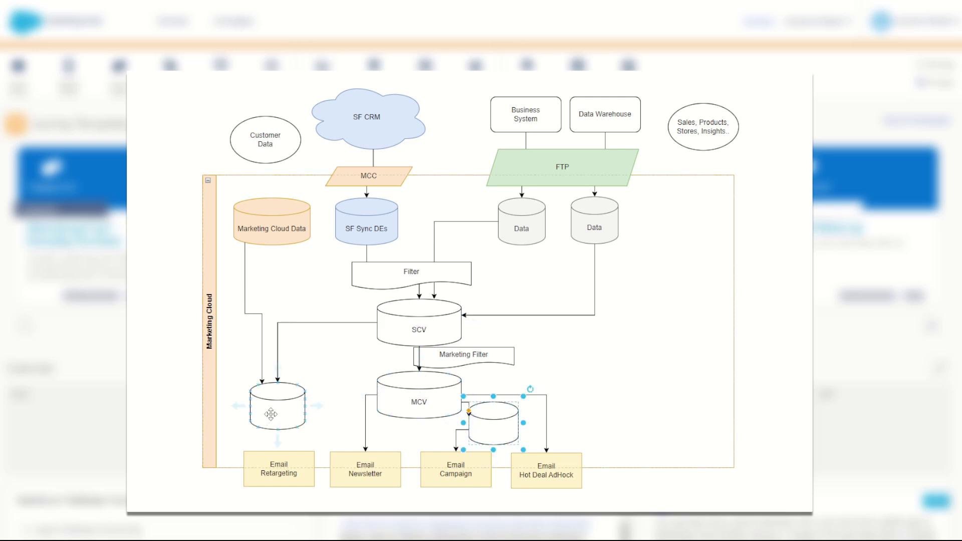
left_click_drag(284, 415, 286, 415)
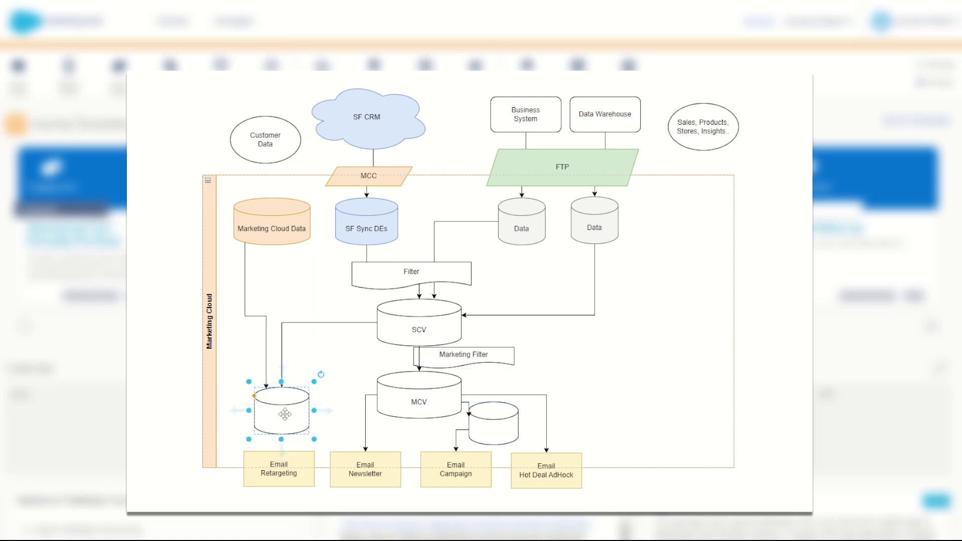
left_click_drag(601, 507, 326, 370)
Clear the current selection in the draw.io diagram
left_click(653, 502)
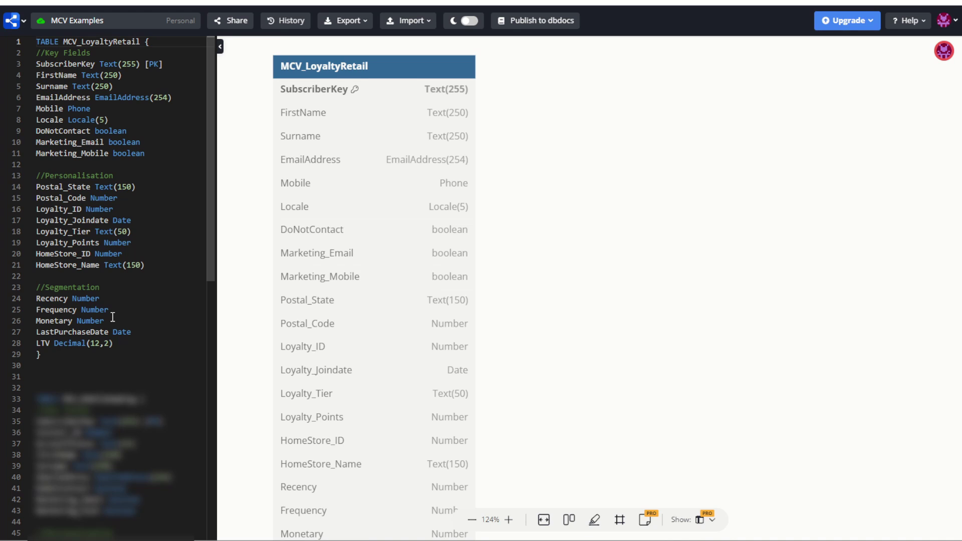
Highlight the Recency-to-LTV segmentation fields below LastPurchaseDate in the code, then deselect them
left_click(86, 331)
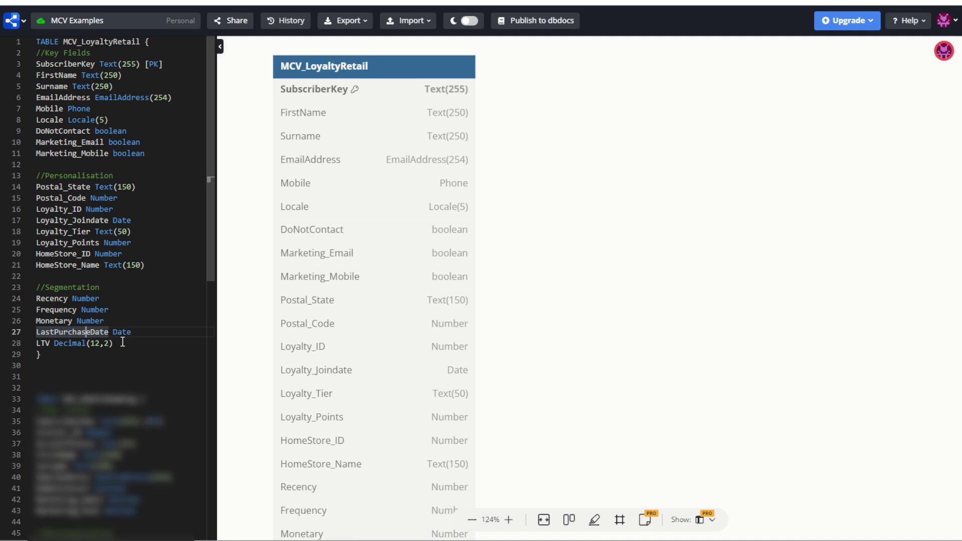
left_click_drag(119, 344, 45, 299)
left_click(115, 311)
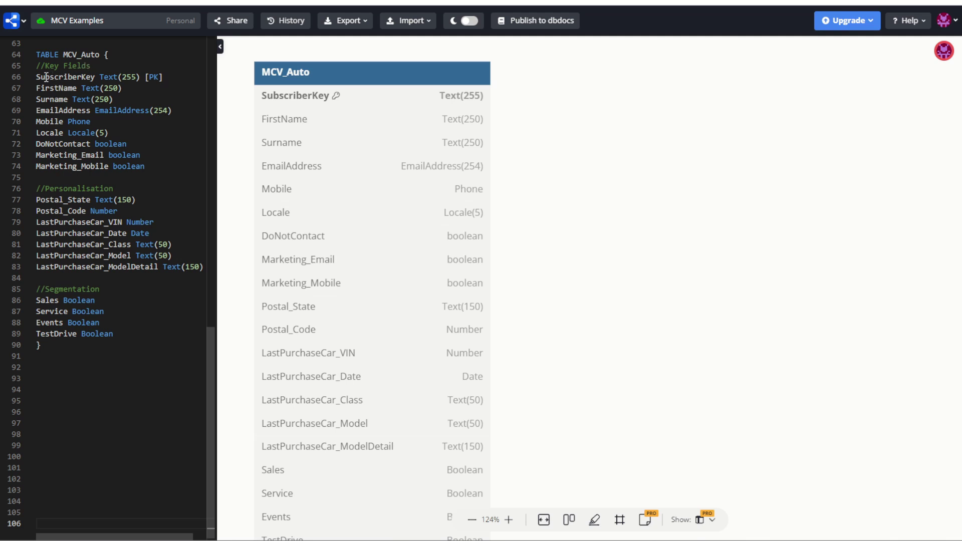
left_click_drag(46, 77, 108, 99)
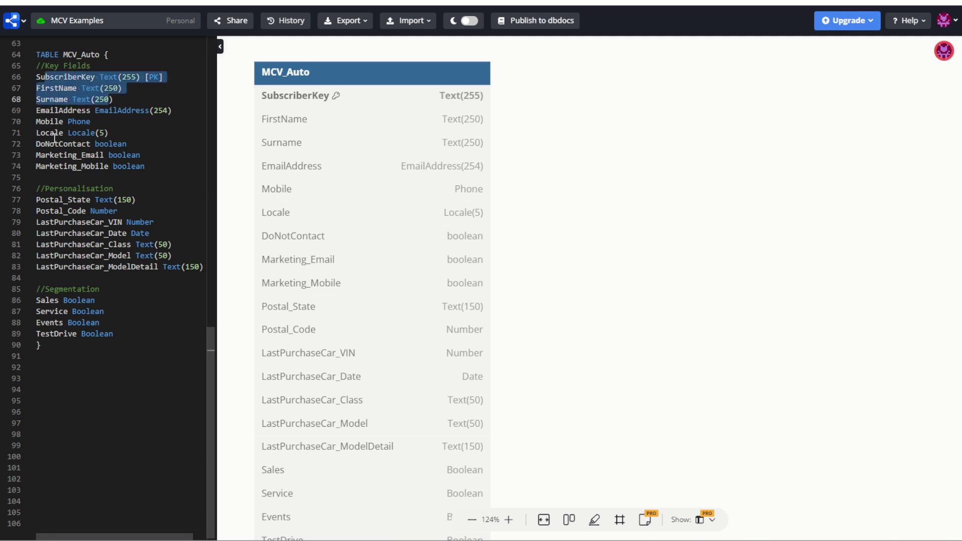
left_click_drag(49, 143, 91, 166)
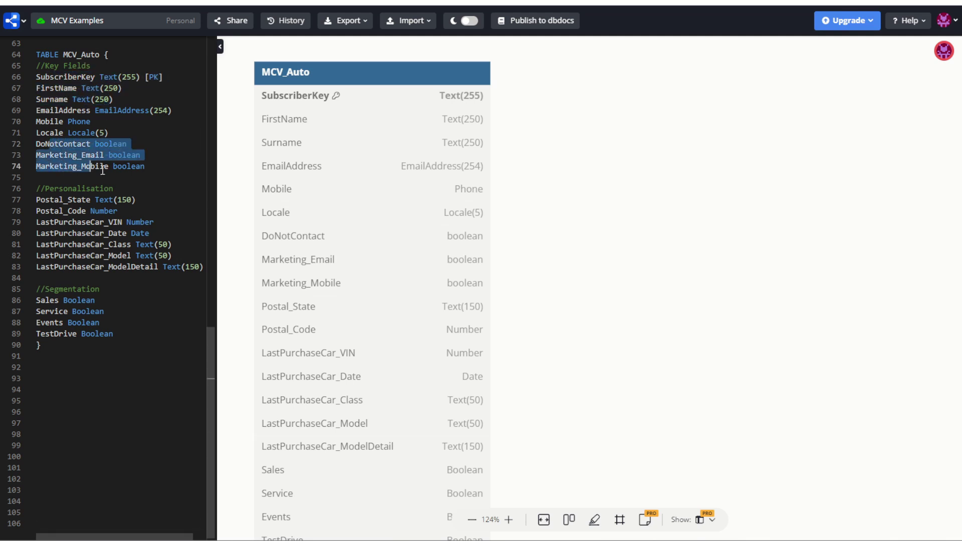
left_click(133, 186)
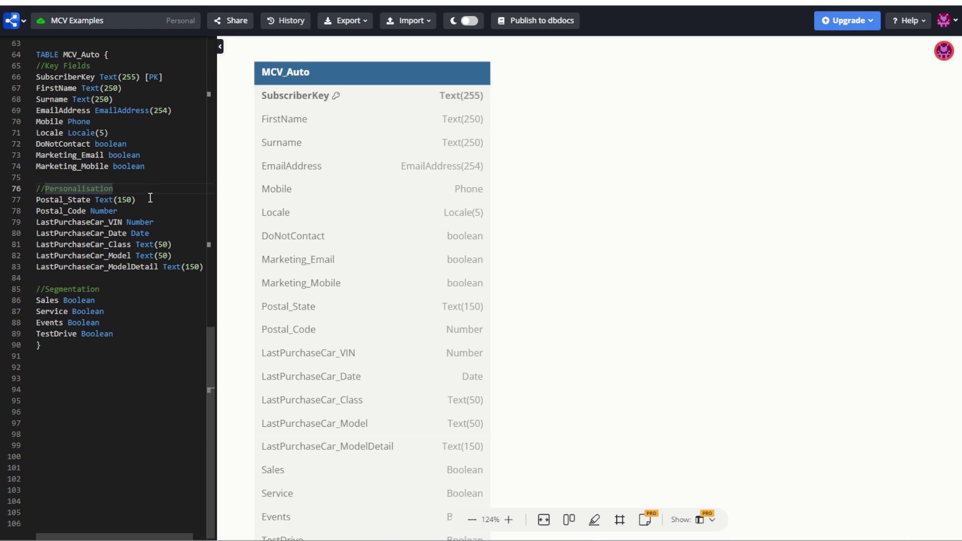
left_click(58, 200)
left_click(76, 211)
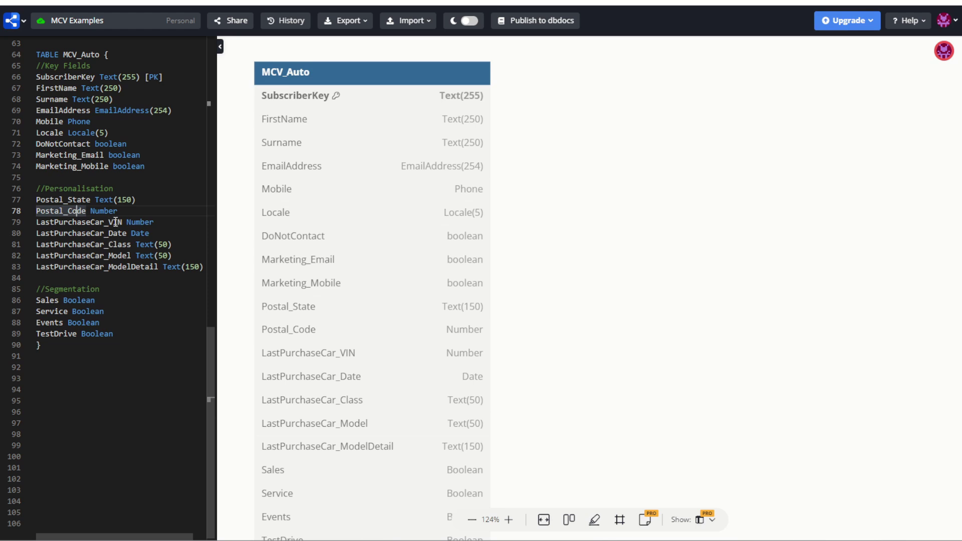
double_click(116, 222)
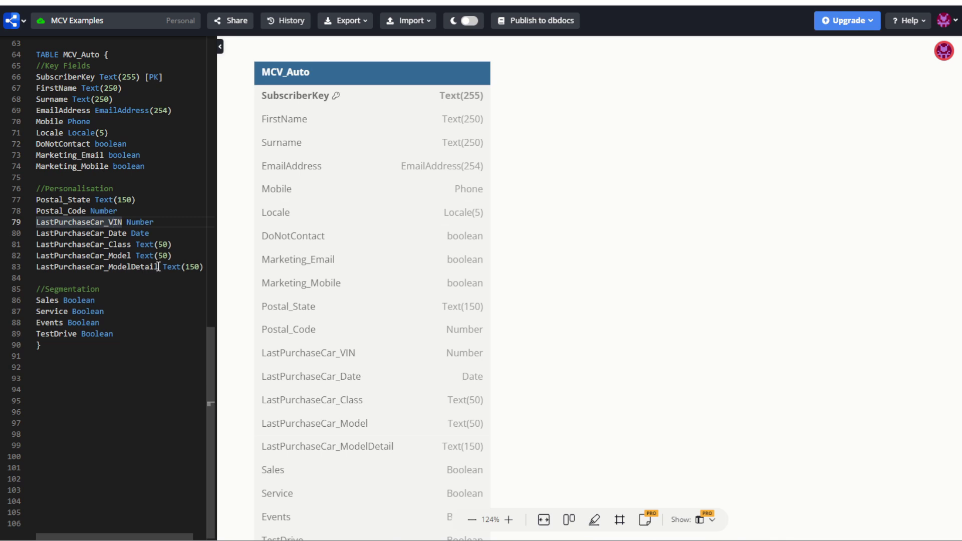
left_click_drag(195, 266, 142, 247)
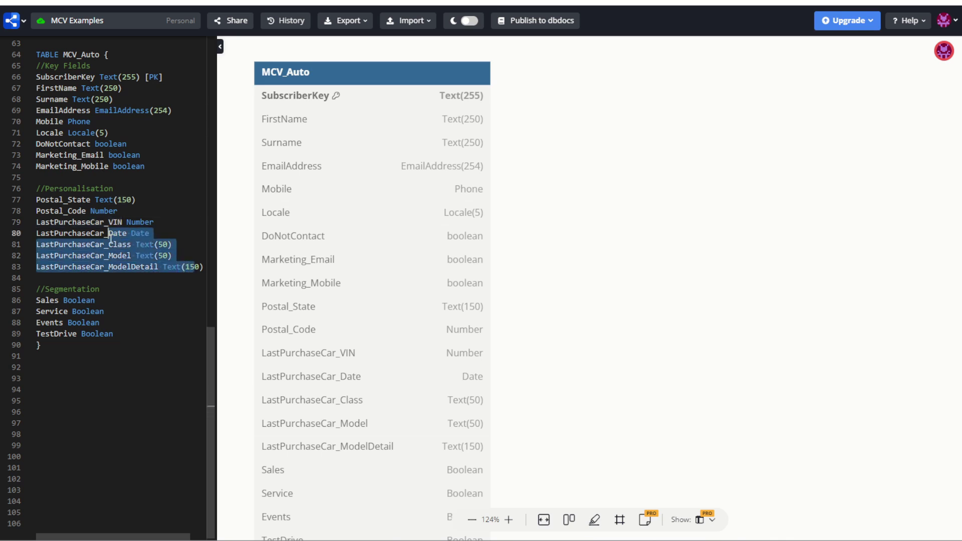
left_click_drag(109, 240, 105, 236)
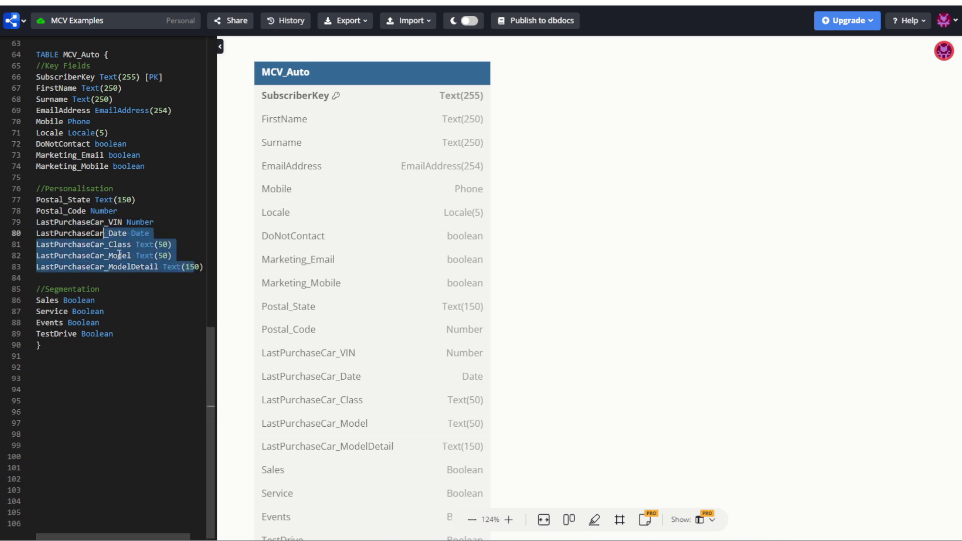
left_click(142, 286)
left_click_drag(105, 234, 121, 234)
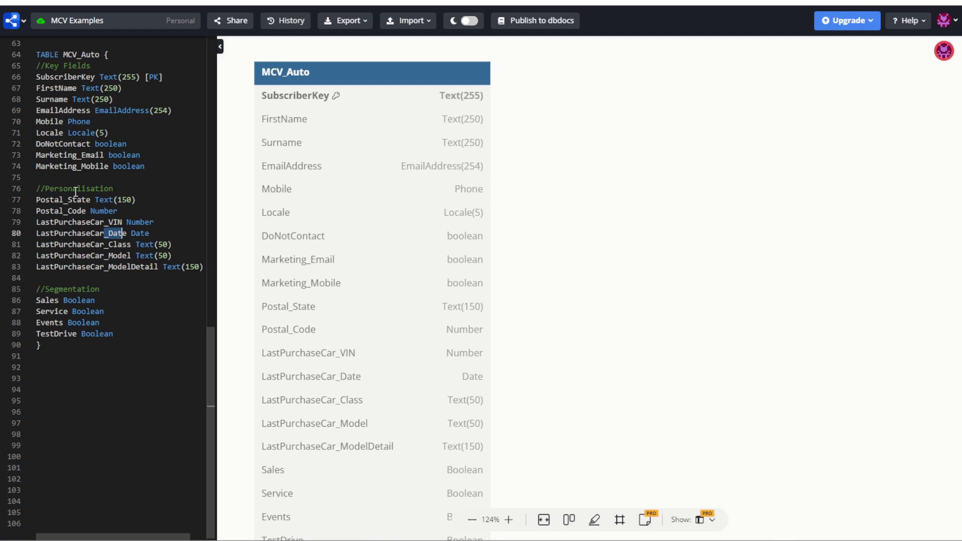
left_click_drag(127, 222, 165, 275)
left_click(165, 275)
left_click_drag(109, 245, 131, 245)
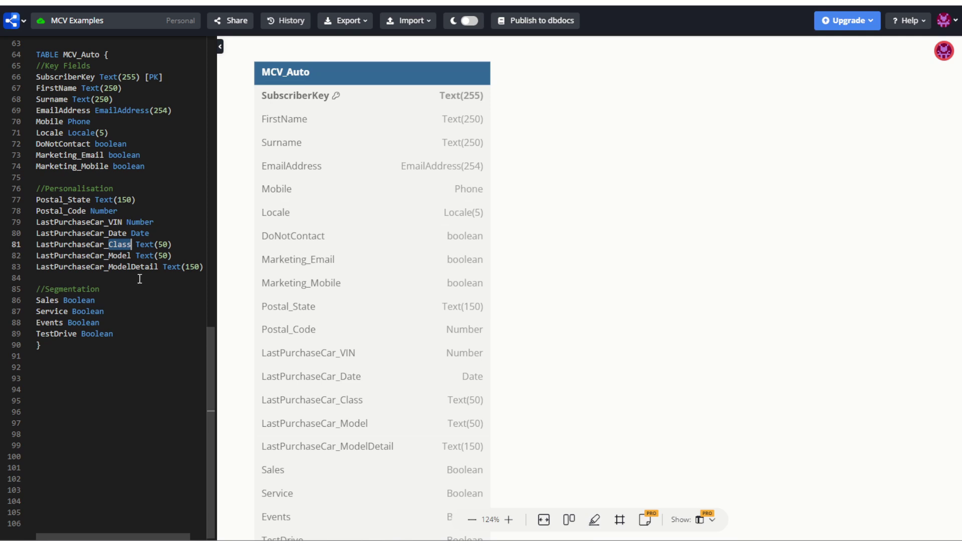
left_click(109, 254)
left_click_drag(109, 255, 131, 255)
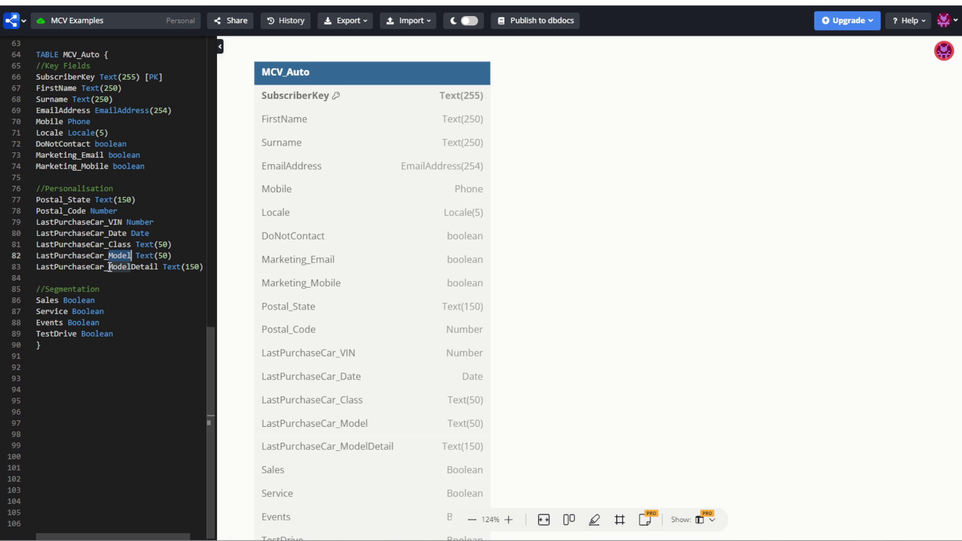
left_click_drag(109, 266, 159, 267)
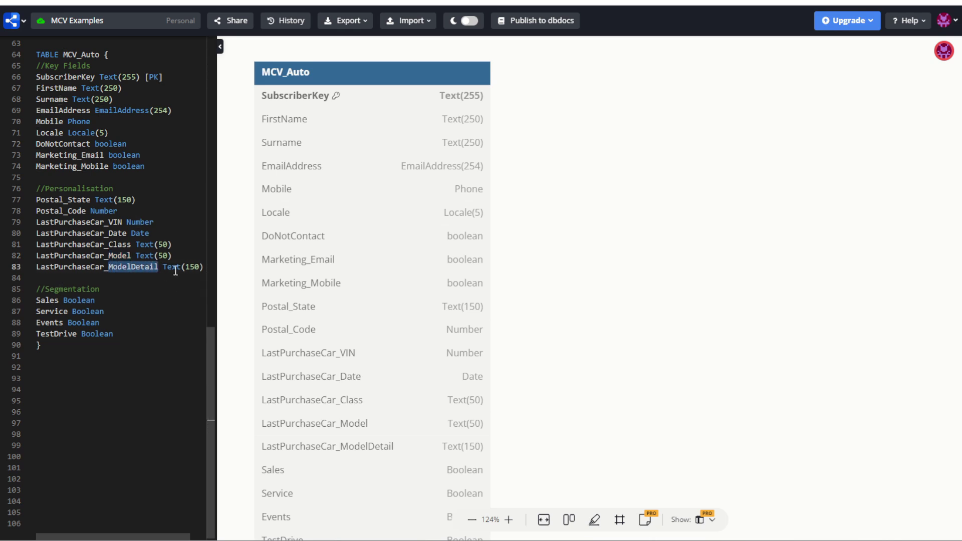
left_click(184, 267)
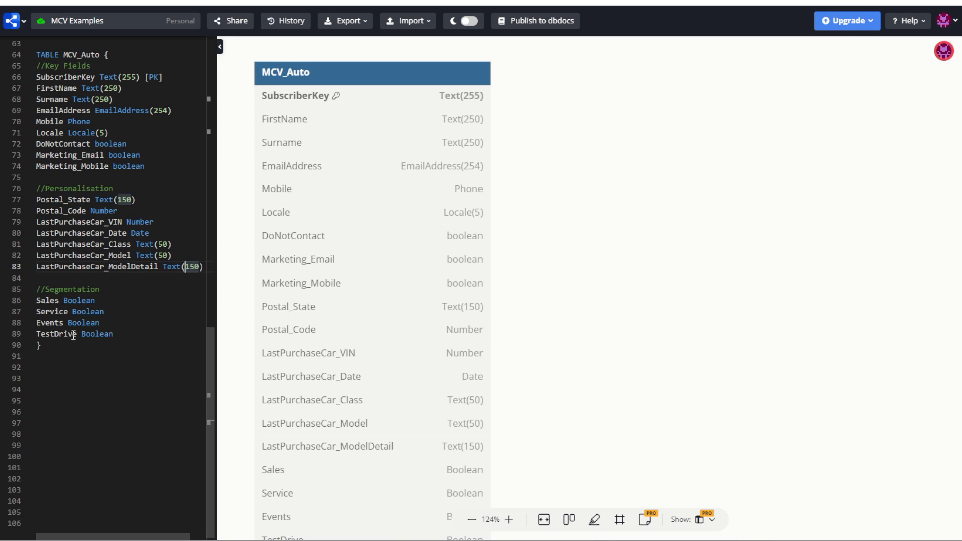
left_click(128, 336)
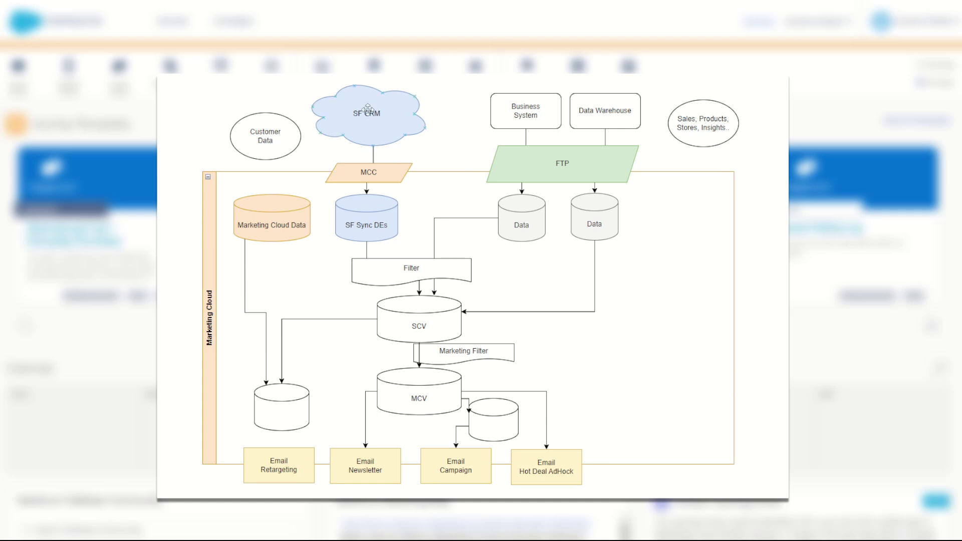
mouse_move(369, 107)
mouse_move(592, 119)
left_click_drag(683, 245, 228, 193)
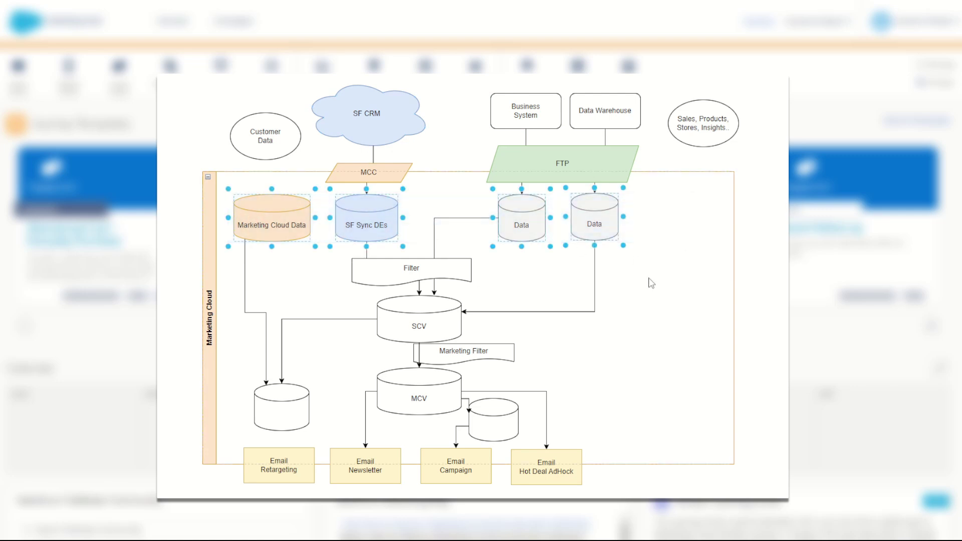
left_click(454, 271)
mouse_move(483, 273)
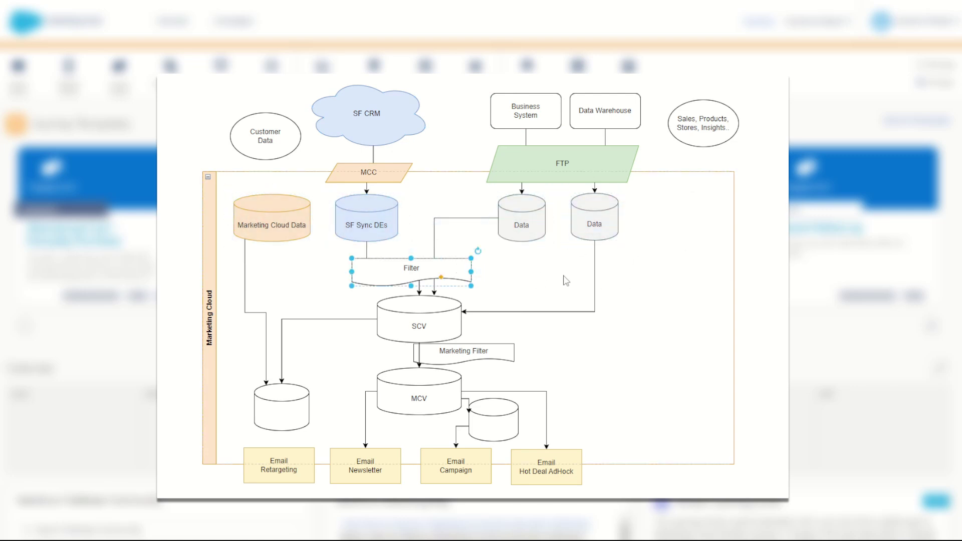
left_click(444, 319)
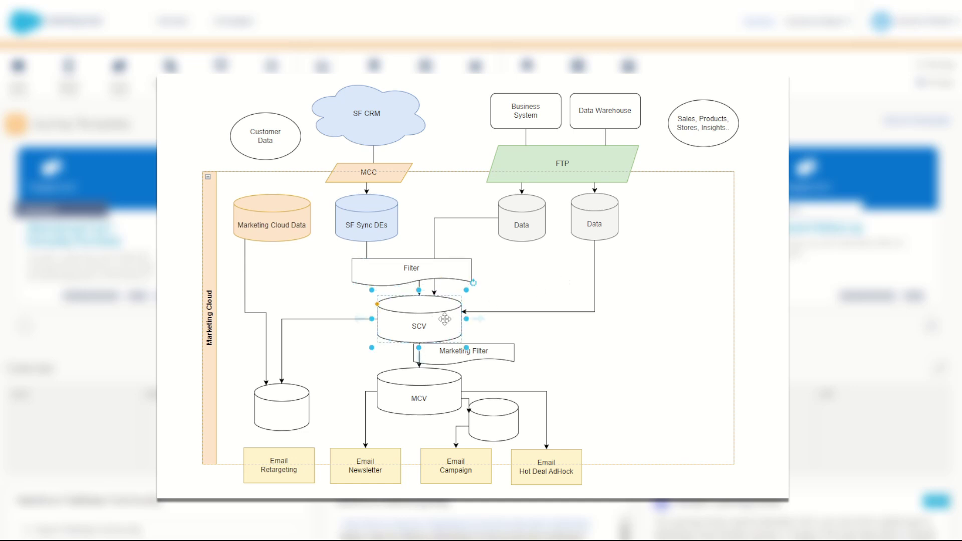
left_click(433, 397)
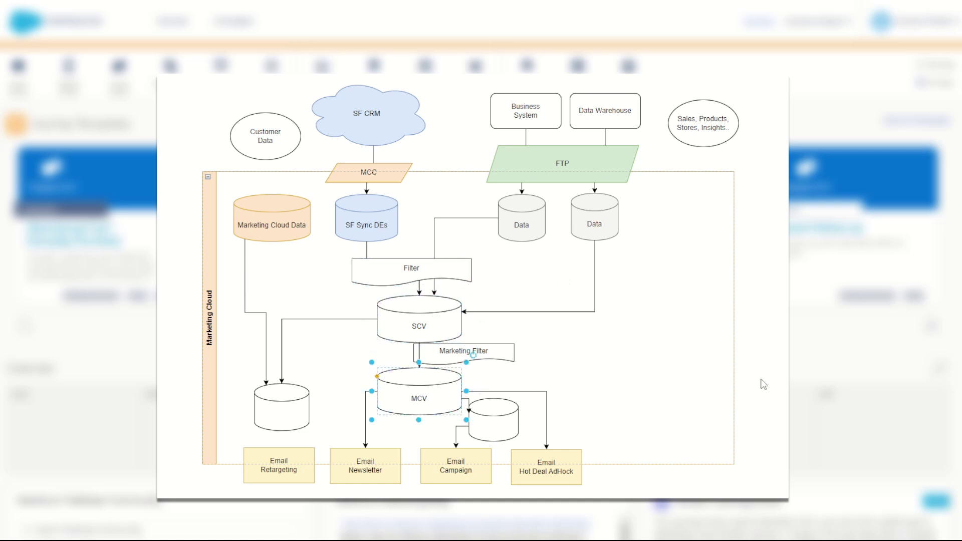